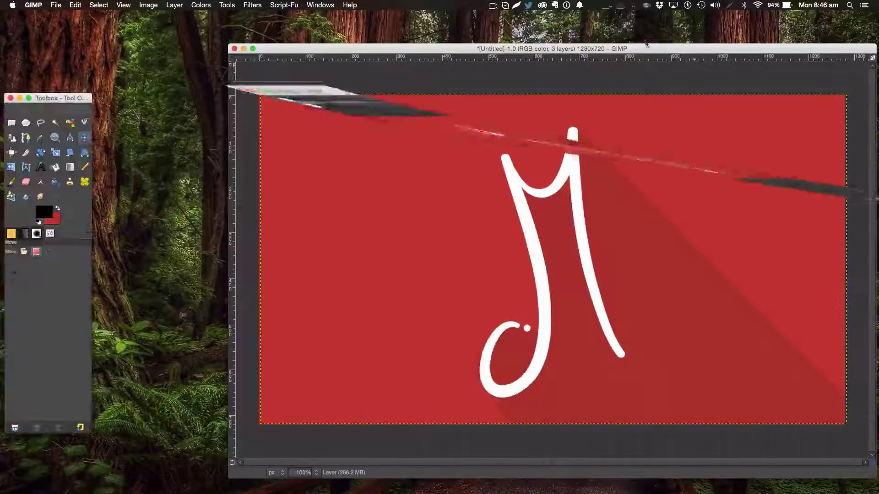
Arrange the windows and create a new 1280x720 image filled with red
left_click_drag(663, 53, 659, 46)
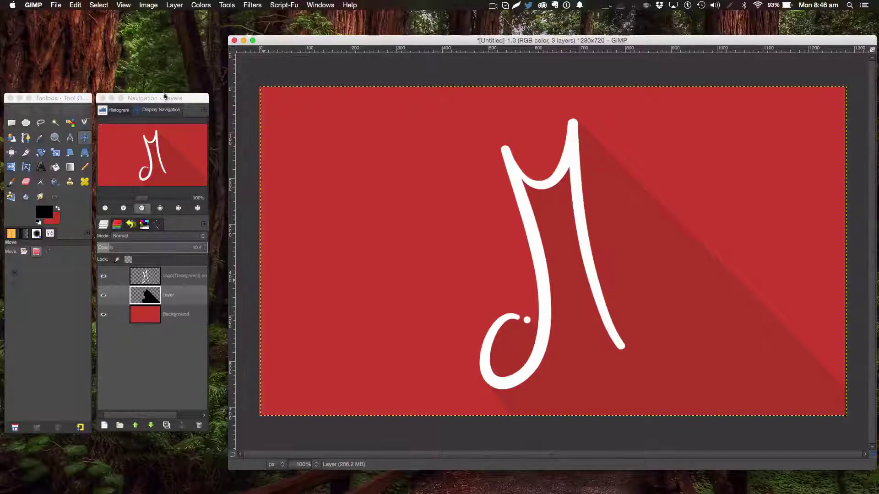
left_click_drag(165, 95, 175, 36)
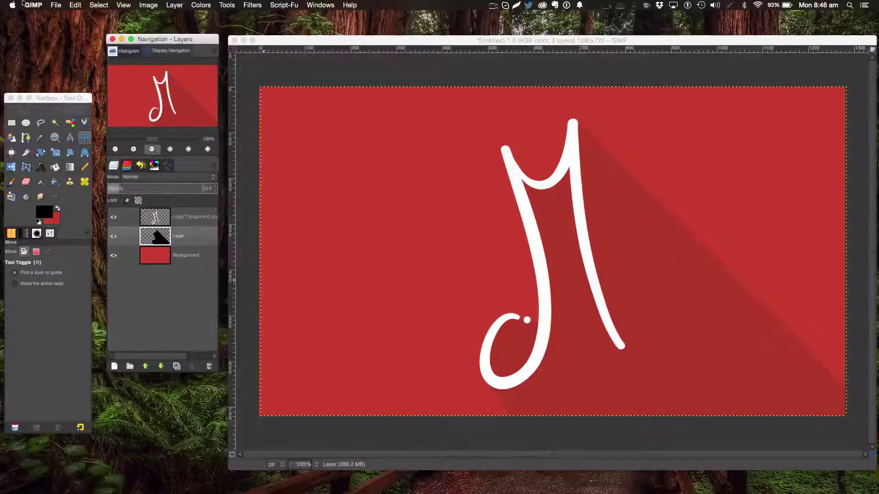
left_click(50, 4)
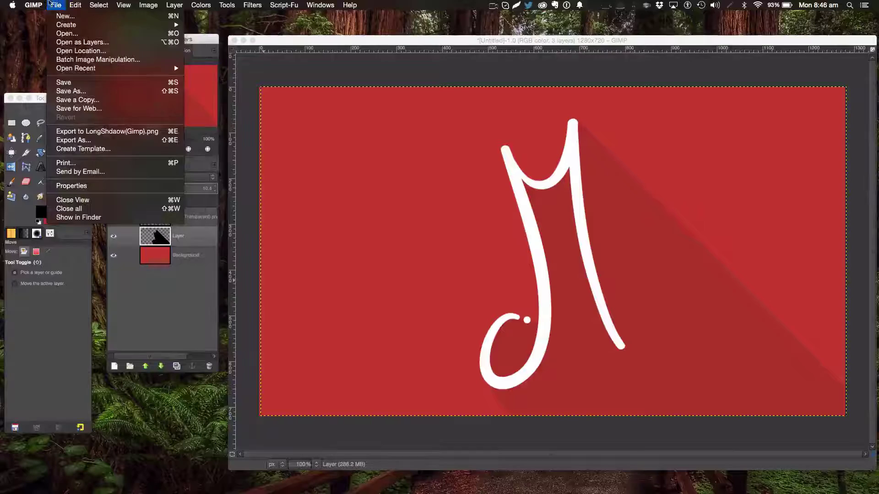
left_click(65, 16)
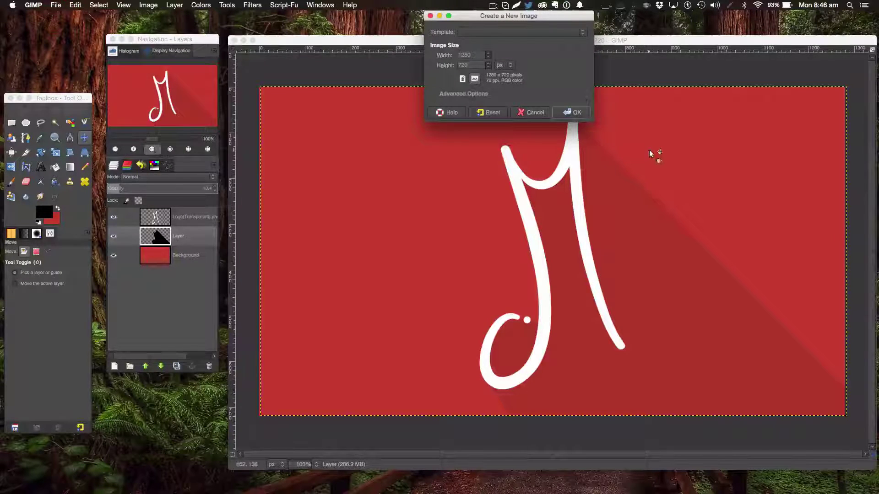
left_click(562, 111)
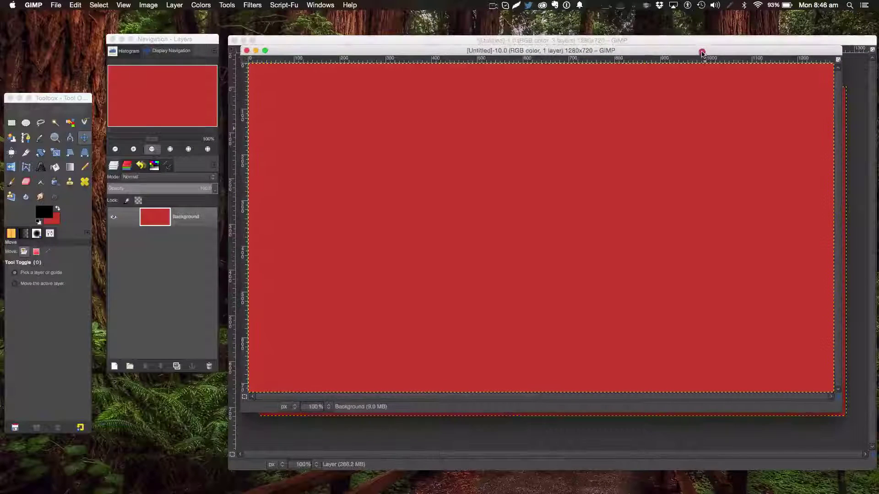
Move the Toolbox to the top-left, clear of the new image window
left_click(702, 52)
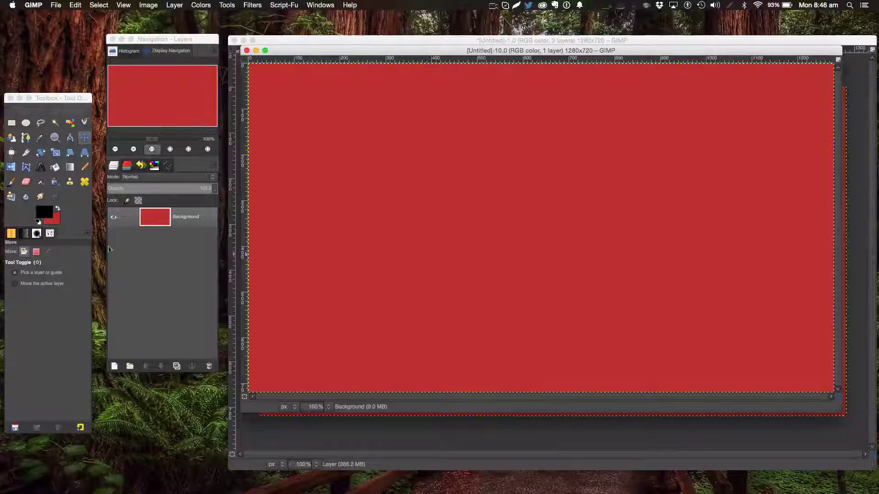
left_click_drag(60, 100, 56, 48)
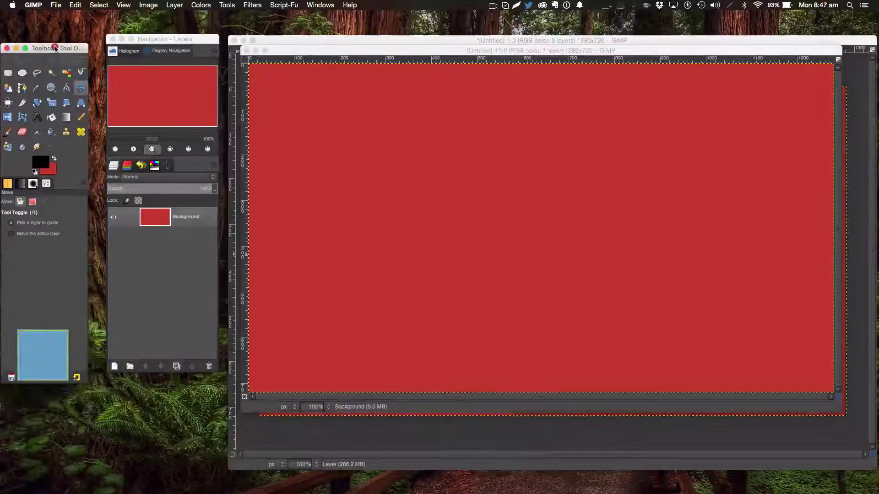
left_click(311, 63)
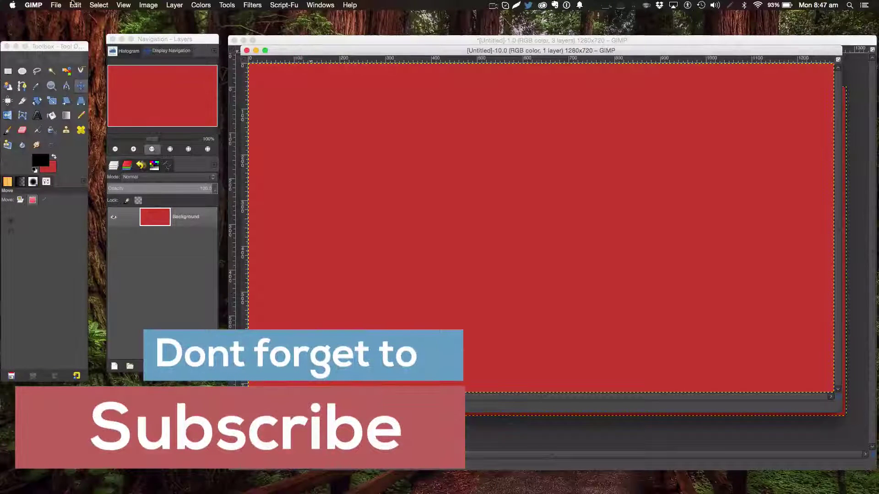
Add Logo(Transparent).png from the Rebrand folder to the image as a layer
left_click(56, 5)
left_click(76, 35)
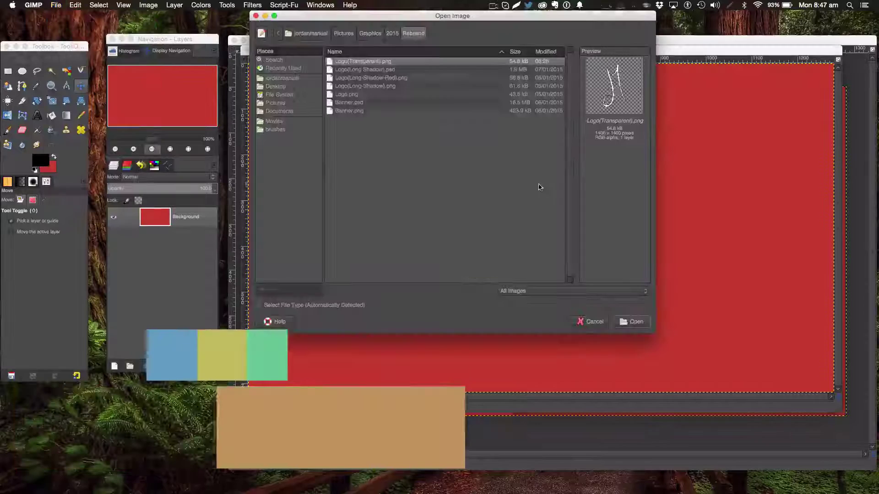
double_click(362, 66)
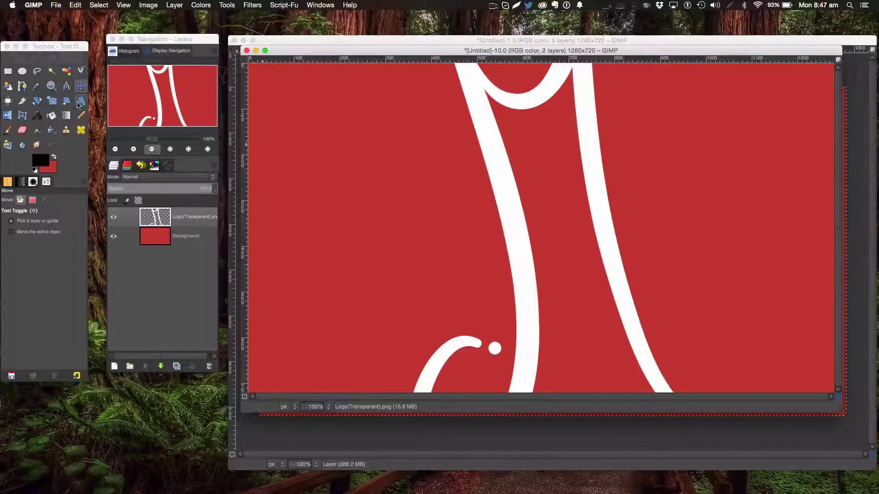
Scale the logo layer to 800×800 pixels with the width-height chain unlinked
left_click(51, 100)
left_click(344, 225)
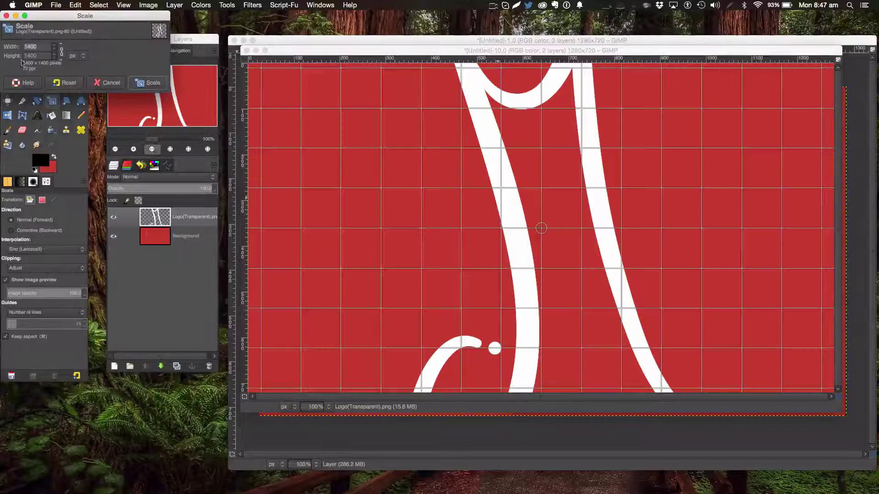
left_click(61, 51)
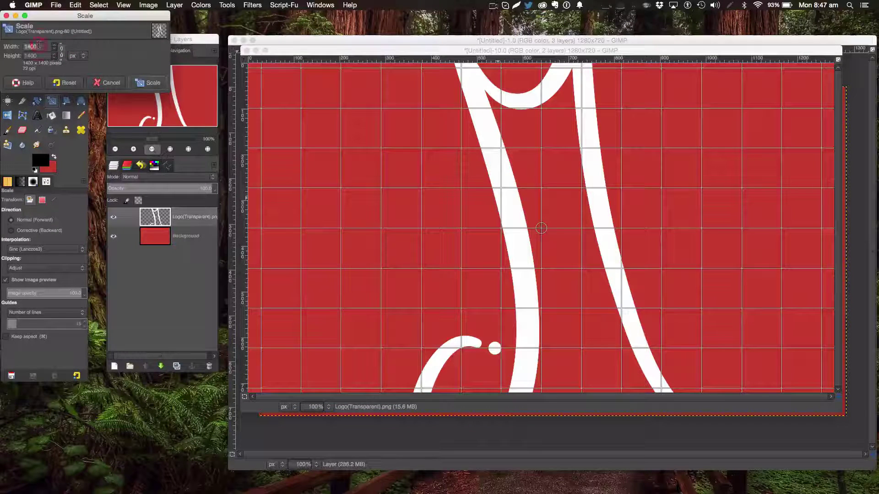
type("800")
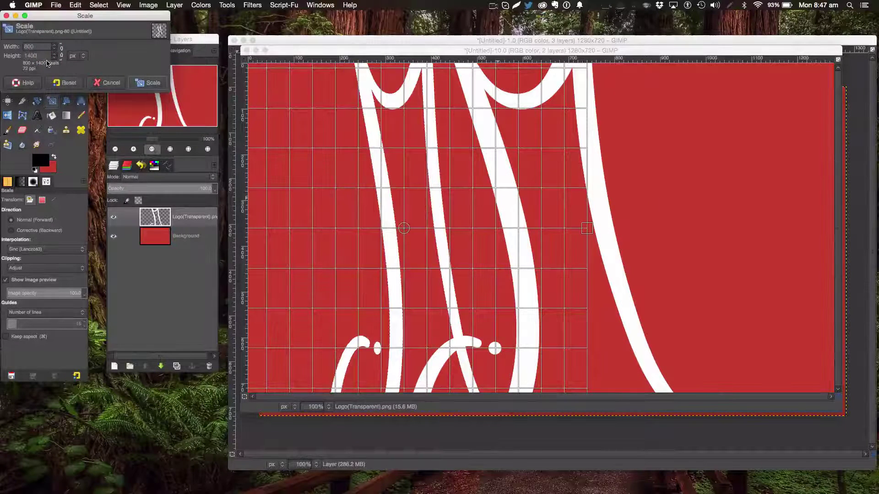
double_click(35, 55)
type("720")
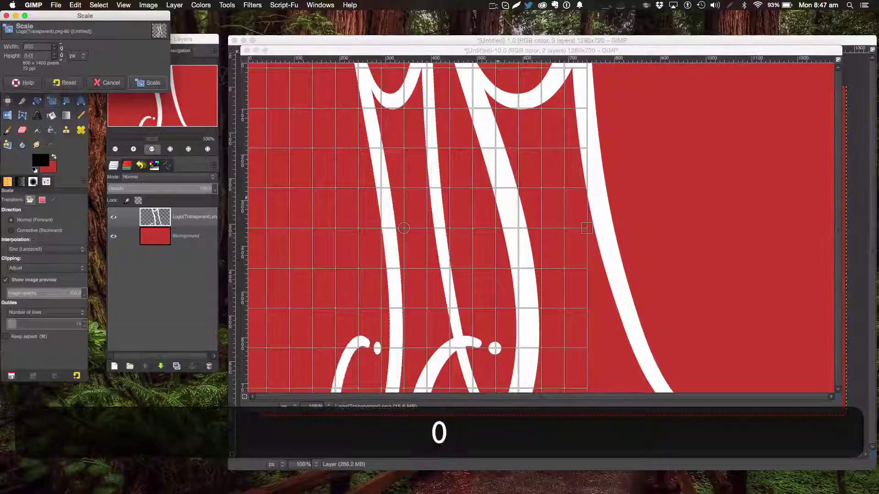
key("BackSpace")
type("0")
key("Return")
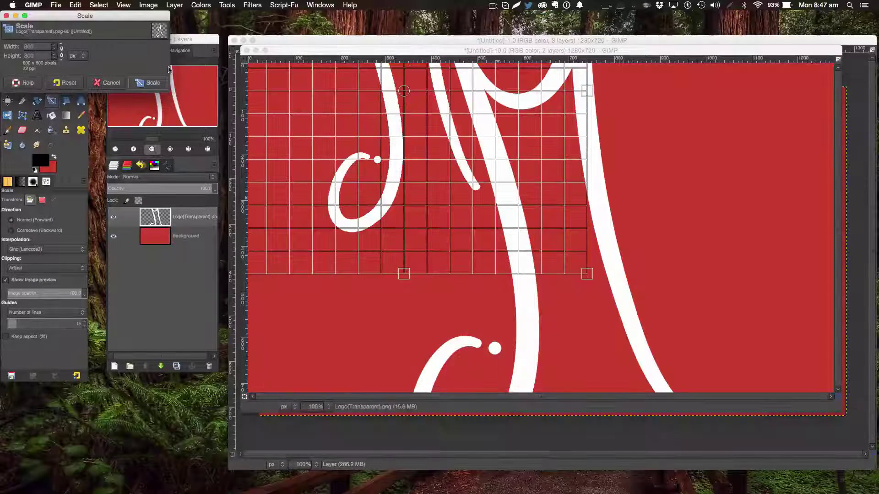
Centre the logo layer horizontally and vertically with the Align tool
left_click(7, 100)
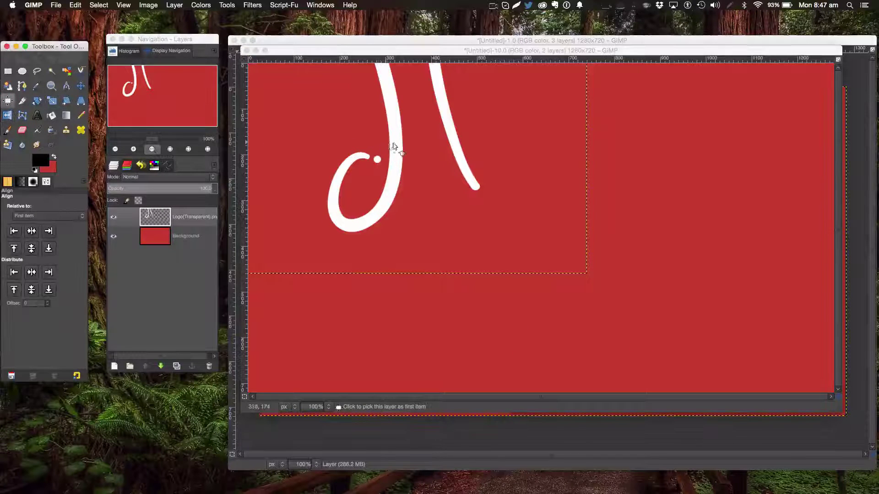
left_click(393, 146)
left_click(32, 230)
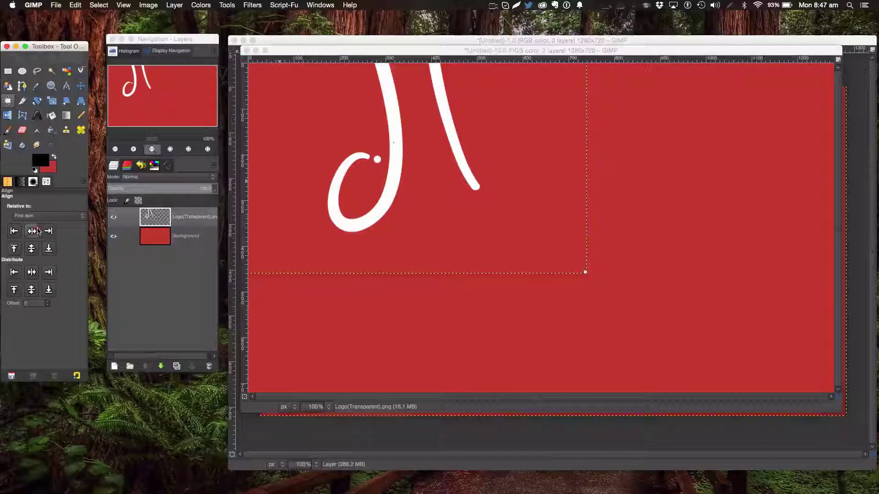
left_click(44, 291)
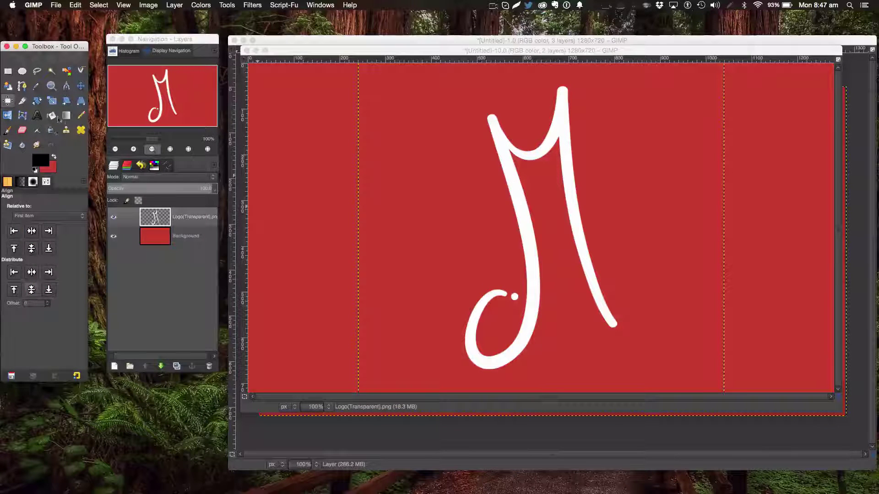
Scale the logo layer down to 600×600 pixels
left_click(52, 101)
left_click(515, 158)
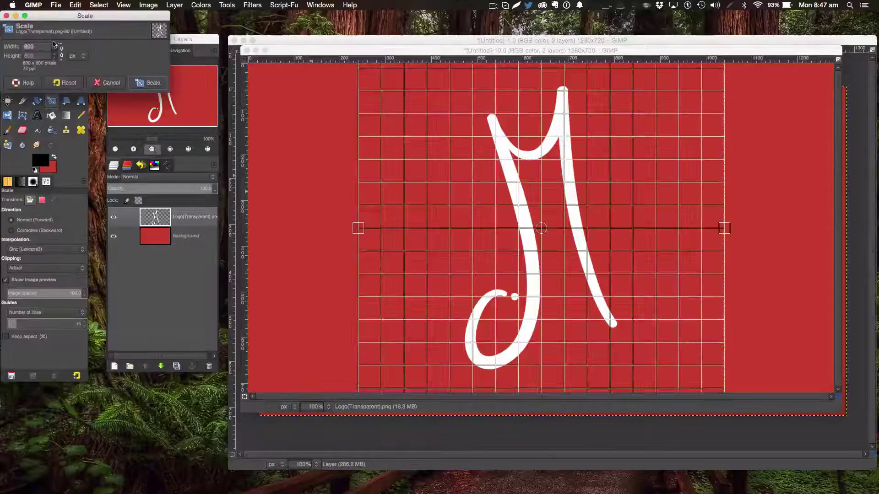
double_click(43, 46)
type("600")
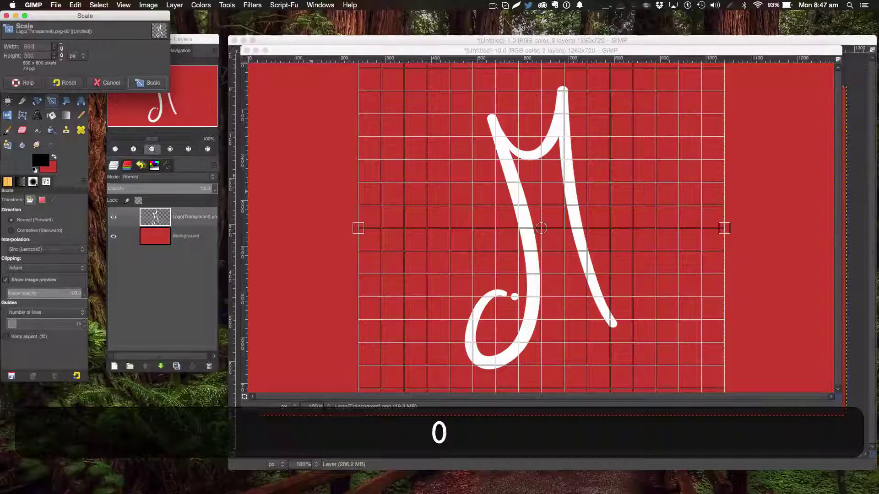
double_click(38, 54)
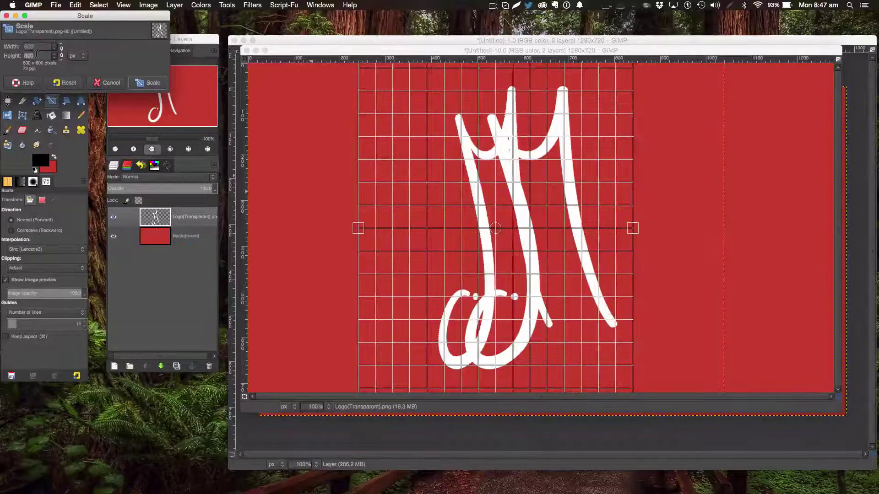
type("800")
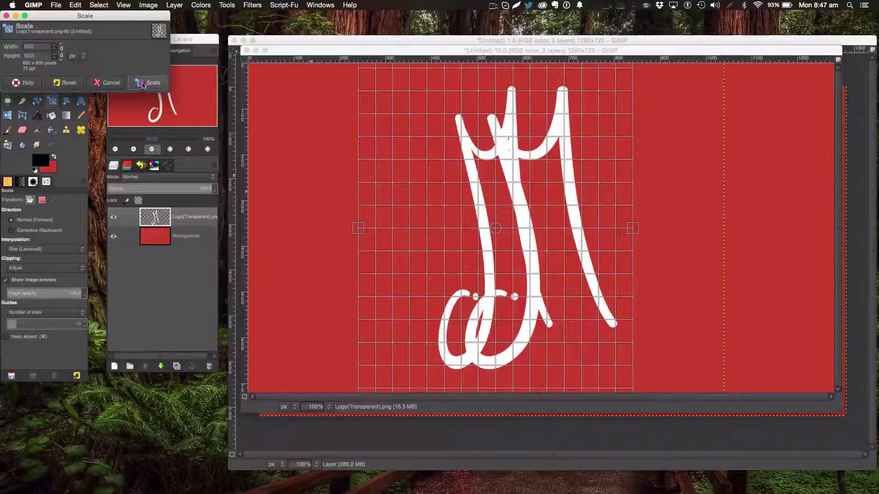
left_click(148, 83)
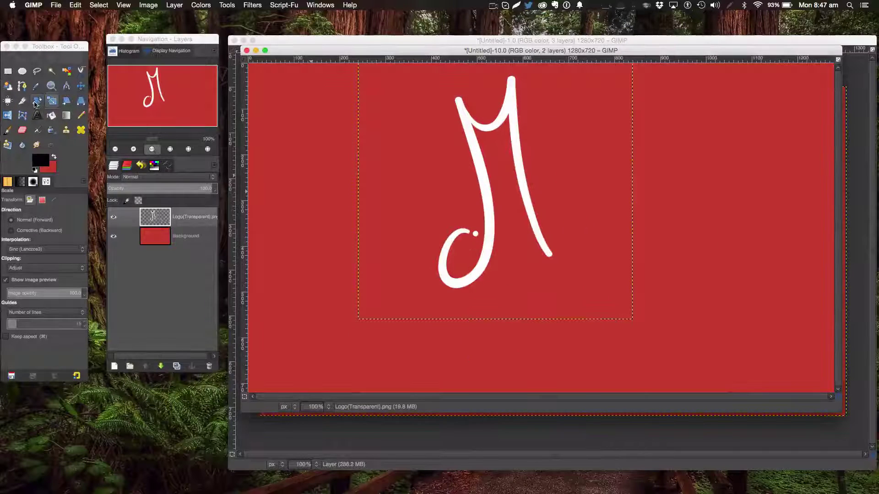
left_click(436, 243)
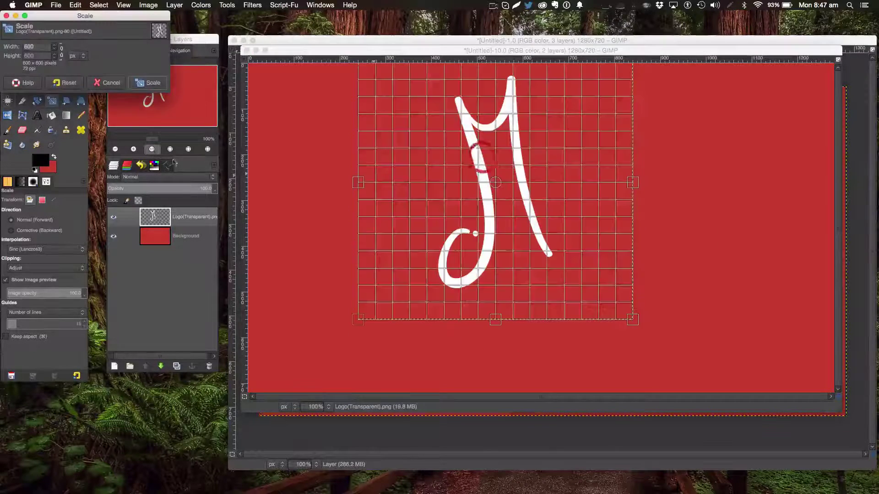
key("Return")
Re-centre the resized logo horizontally and vertically on the canvas
key("q")
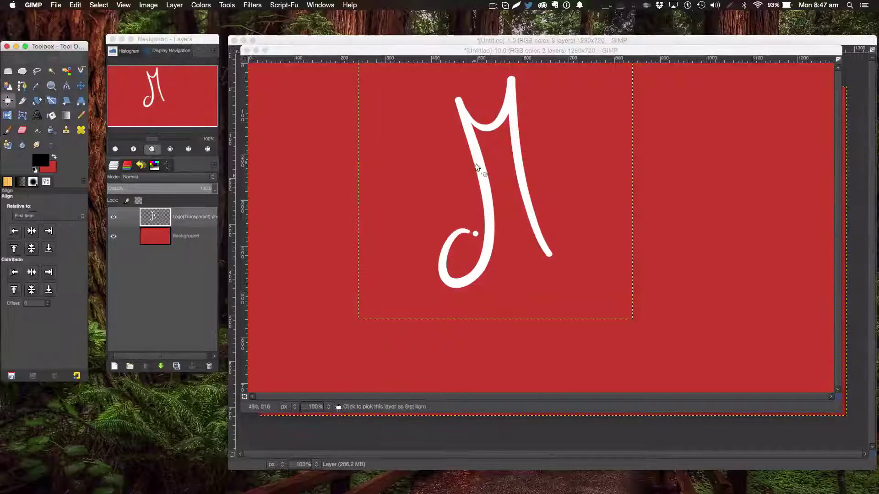
left_click(476, 167)
left_click(31, 231)
left_click(31, 248)
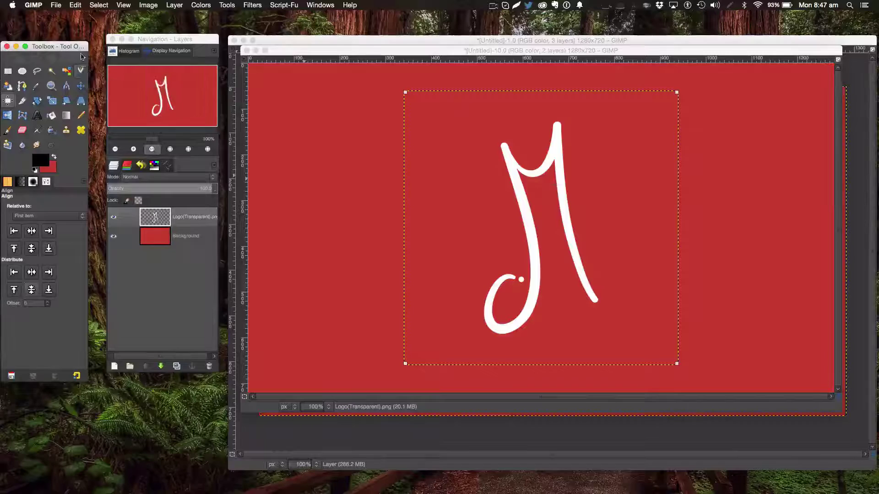
Scale the logo layer to 750×750 pixels
left_click(52, 101)
left_click(490, 182)
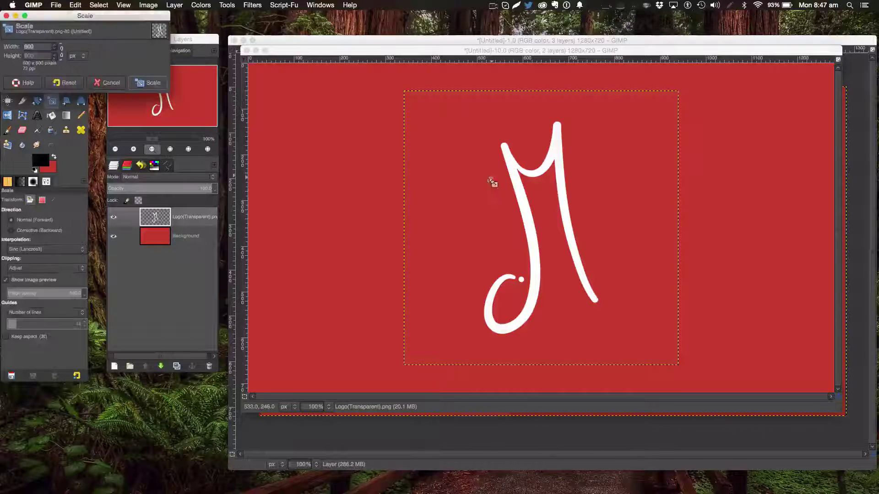
type("750")
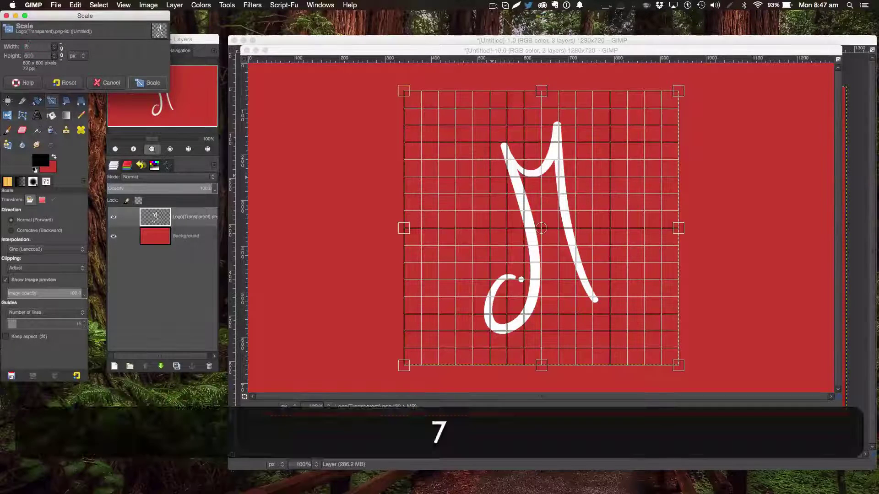
key("Tab")
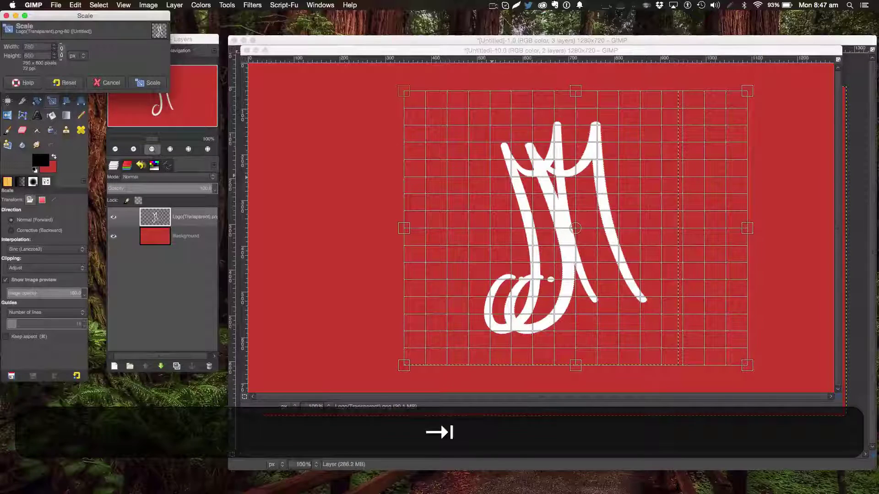
key("Tab")
type("75")
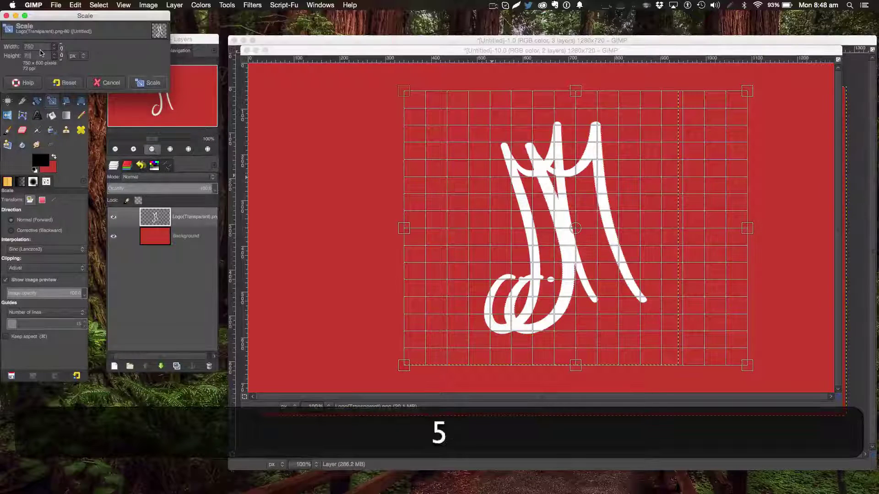
type("0")
key("Return")
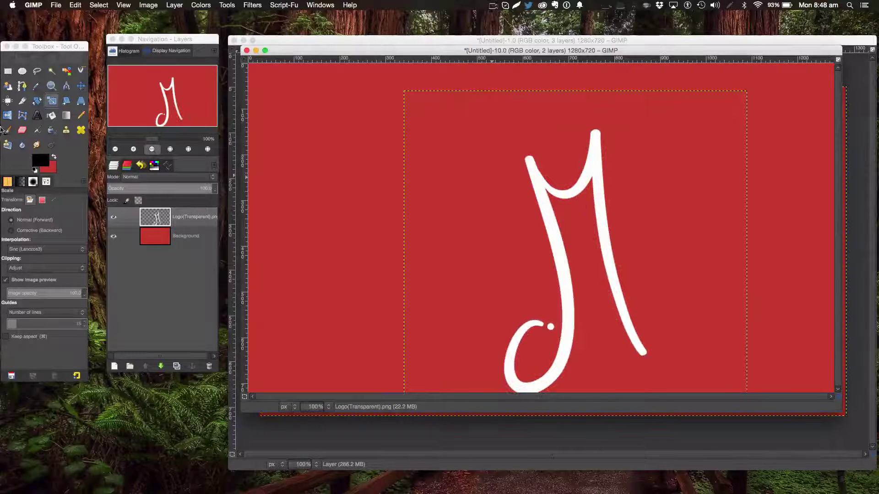
Centre the 750-pixel logo horizontally and vertically on the red canvas
left_click(7, 100)
left_click(569, 346)
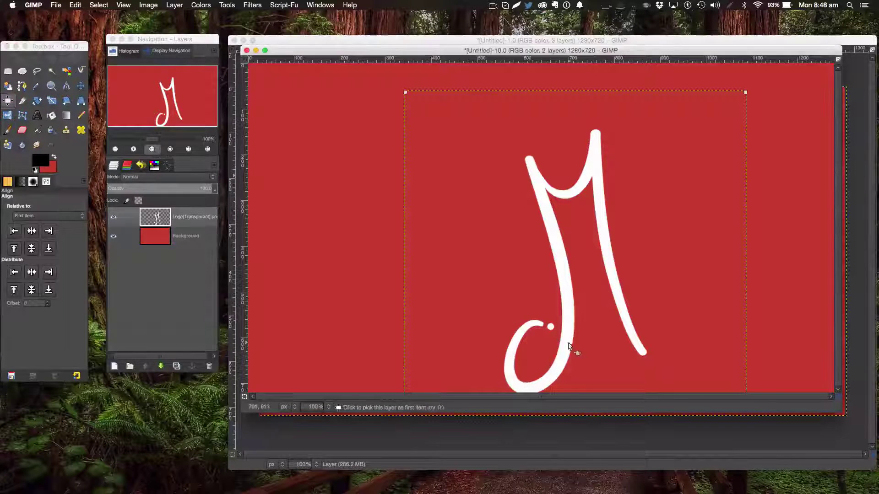
left_click(31, 231)
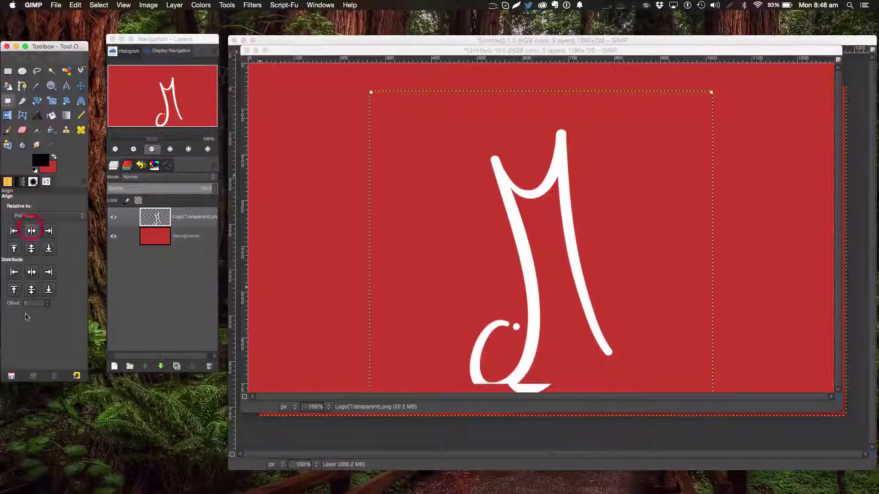
left_click(32, 290)
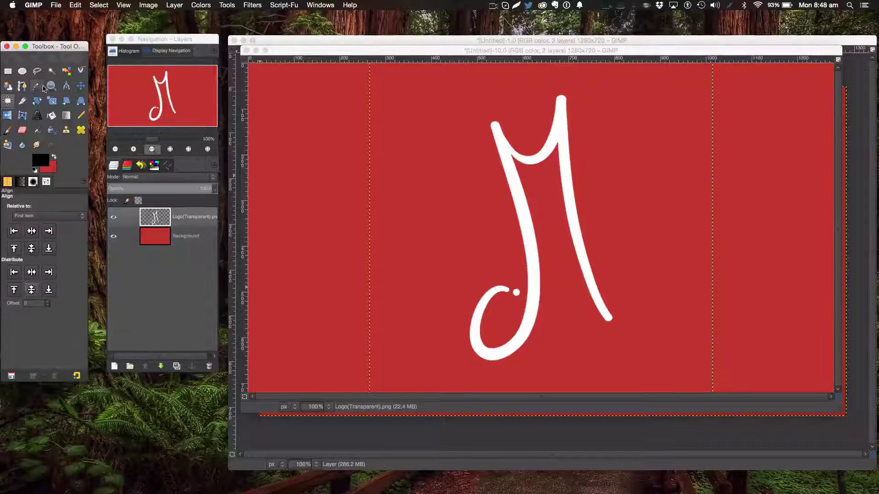
left_click(23, 86)
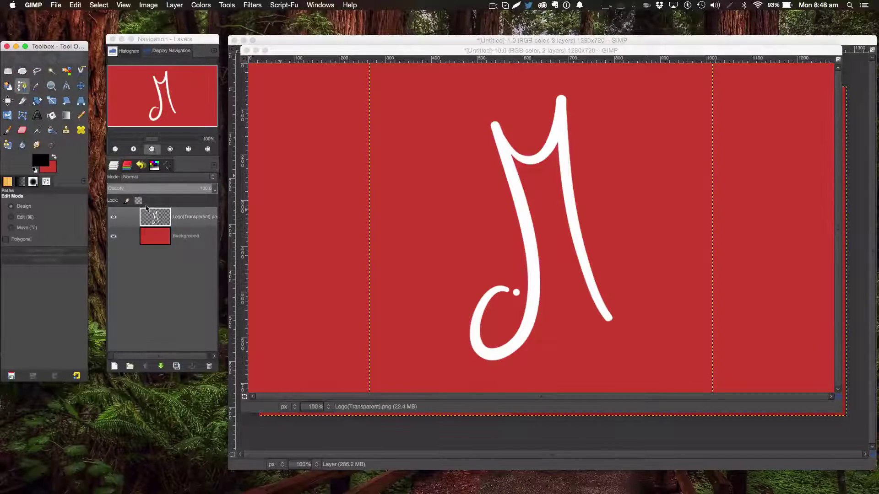
left_click(165, 234)
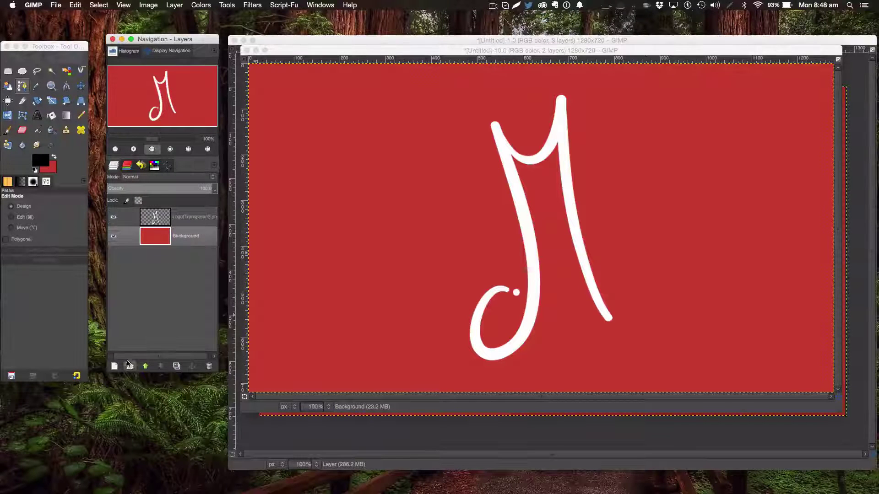
Add a transparent-fill layer above Background and name it Shadow
left_click(114, 366)
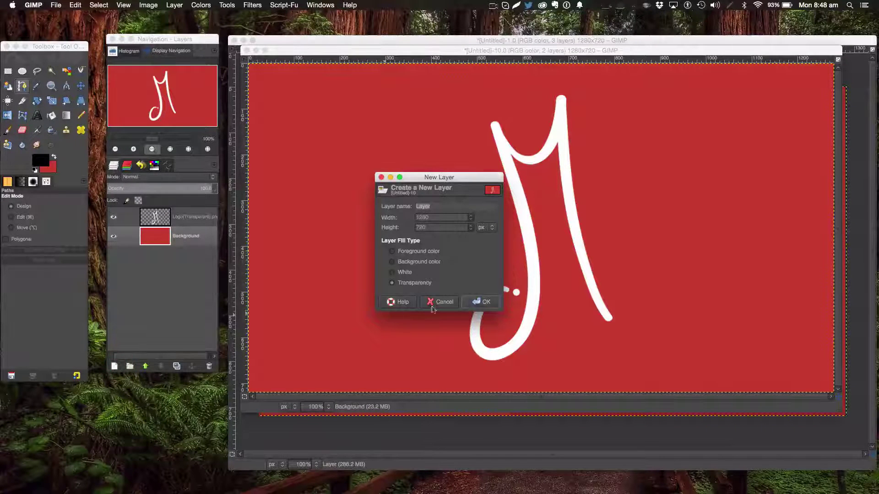
left_click(481, 302)
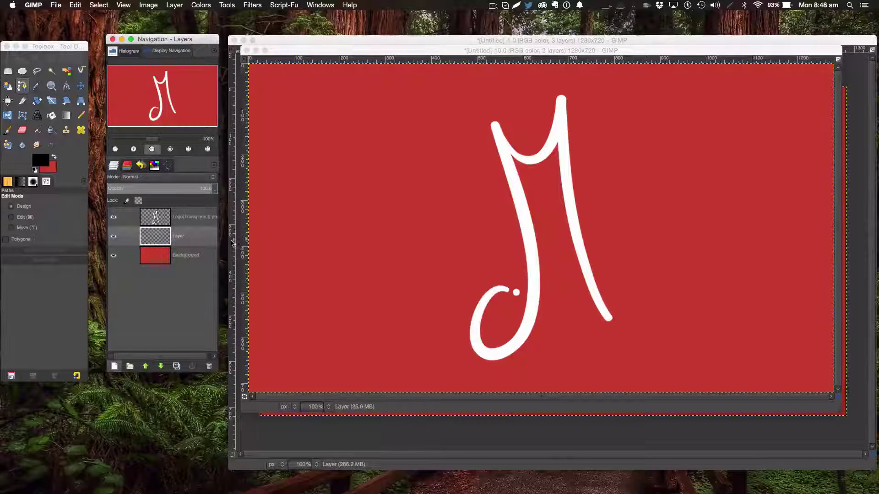
double_click(178, 235)
type("Shad")
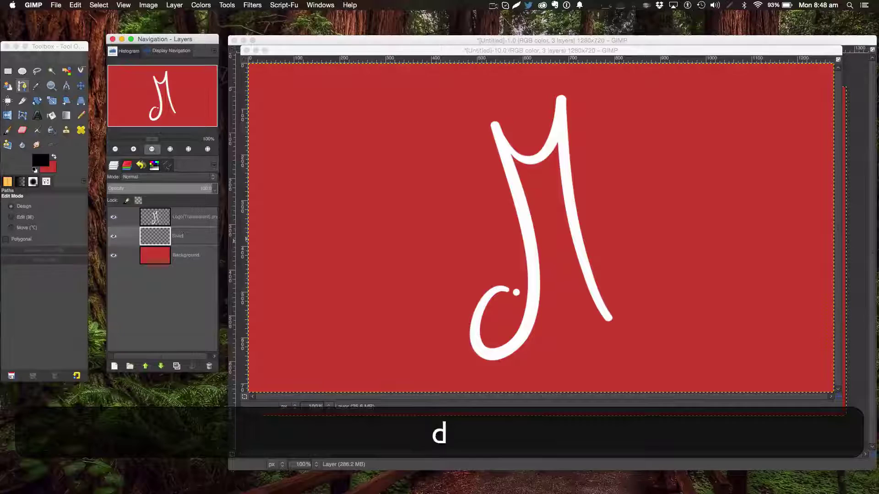
type("ow")
key("Return")
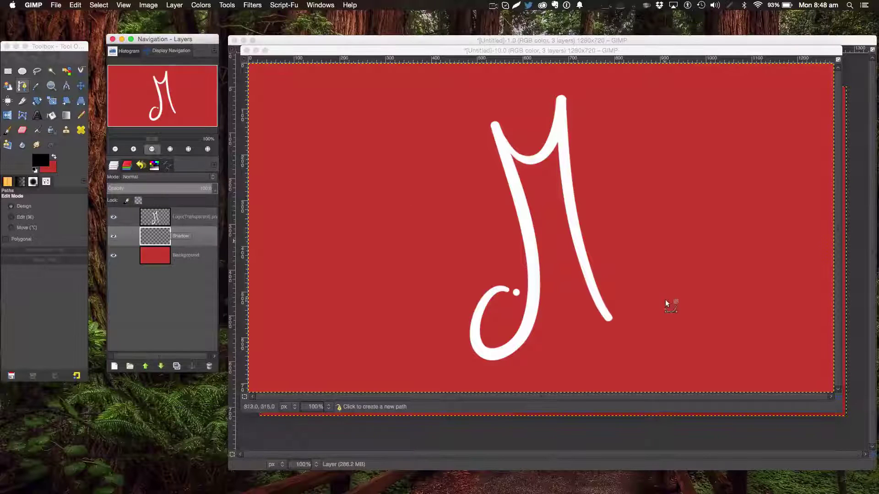
Start the shadow path at the M's top tip and anchor it toward the bottom-right corner
left_click_drag(837, 404, 872, 474)
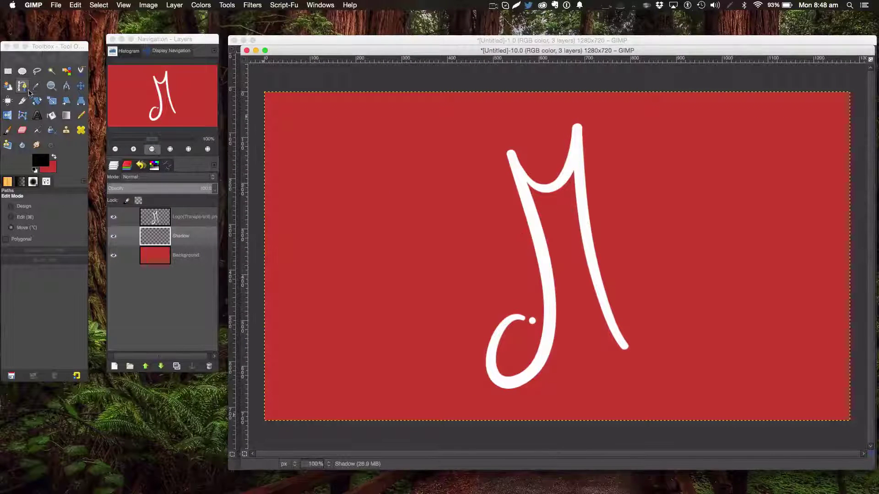
left_click(28, 91)
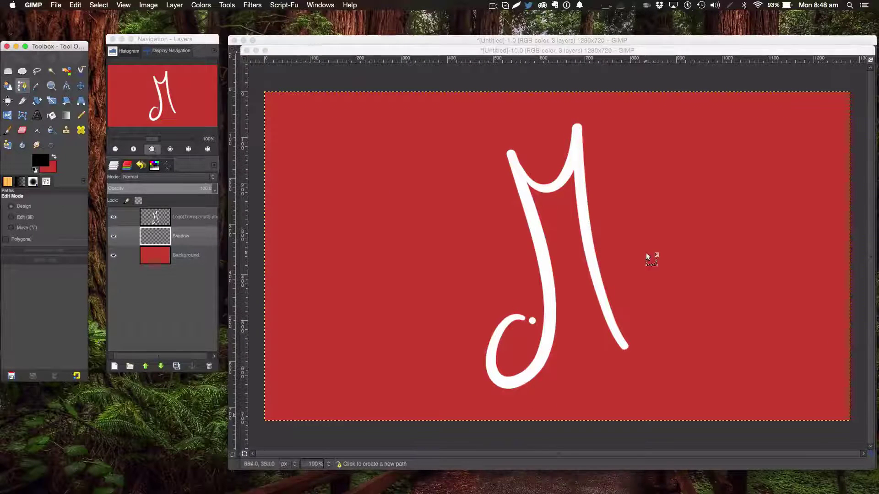
left_click(578, 126)
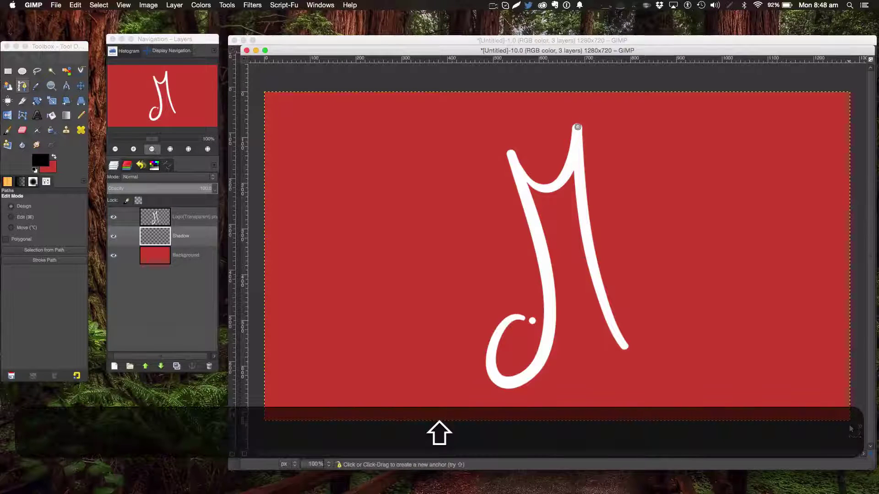
left_click(849, 424)
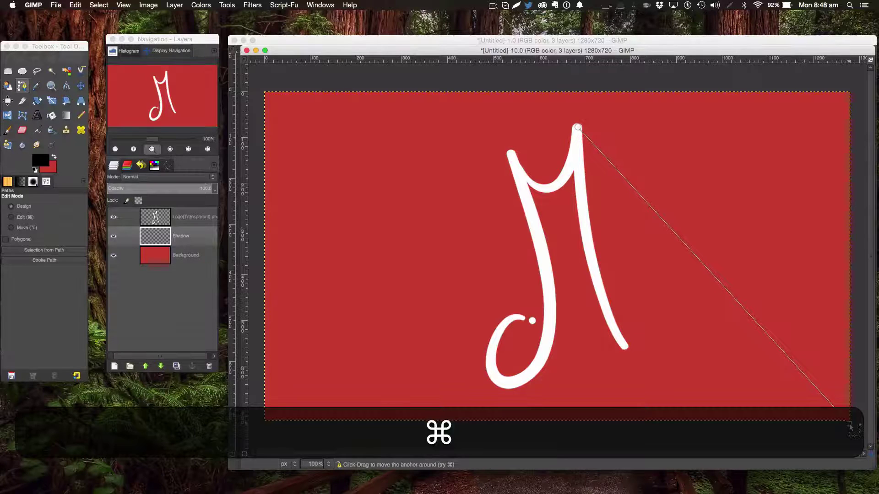
key("super+z")
left_click(850, 427, "ctrl")
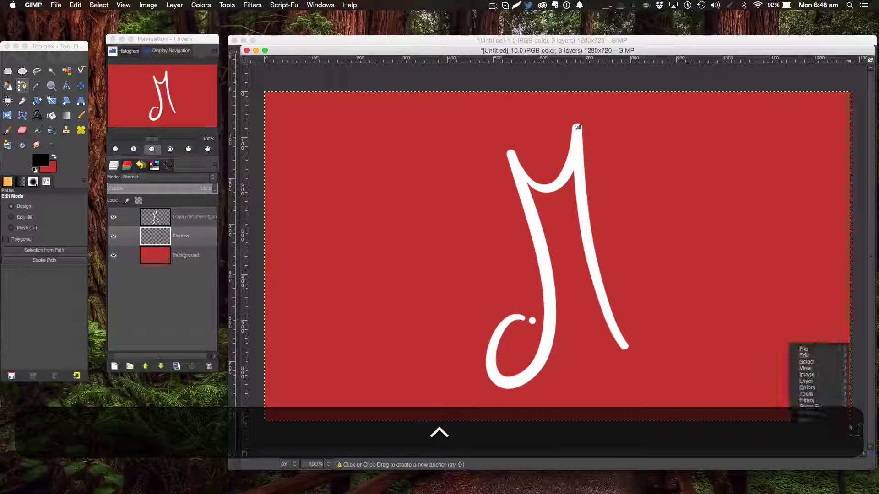
key("super")
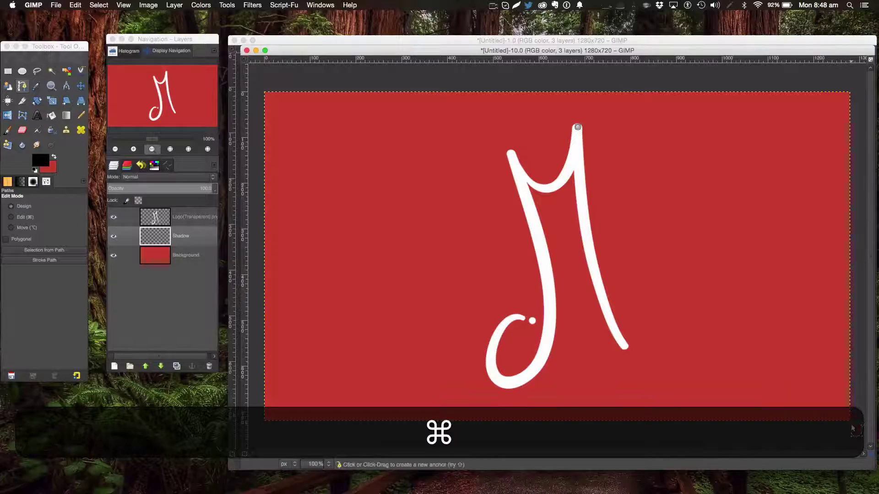
mouse_move(851, 425)
left_mouse_down()
mouse_move(761, 441)
mouse_move(817, 440)
mouse_move(753, 444)
mouse_move(474, 431)
left_mouse_up()
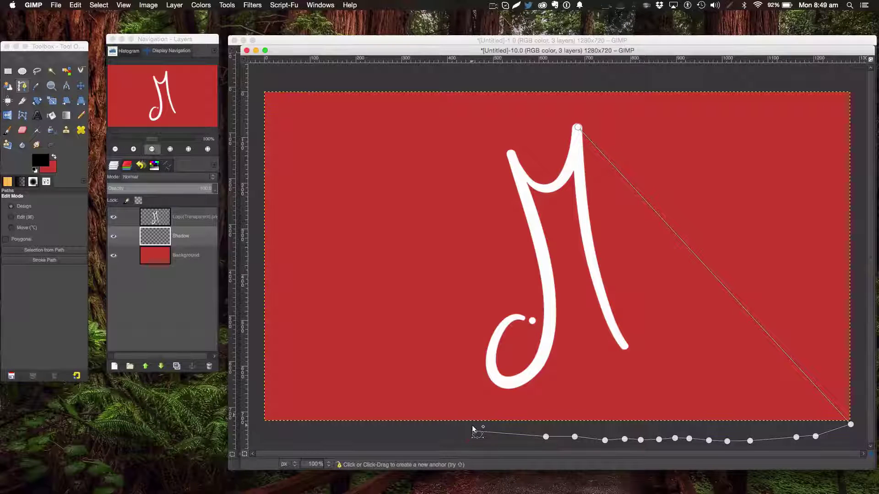
key("super+z")
Add anchors left of and above the M, then close the path at its start
left_click(383, 162)
left_click(440, 119)
left_click(511, 113)
left_click(568, 99)
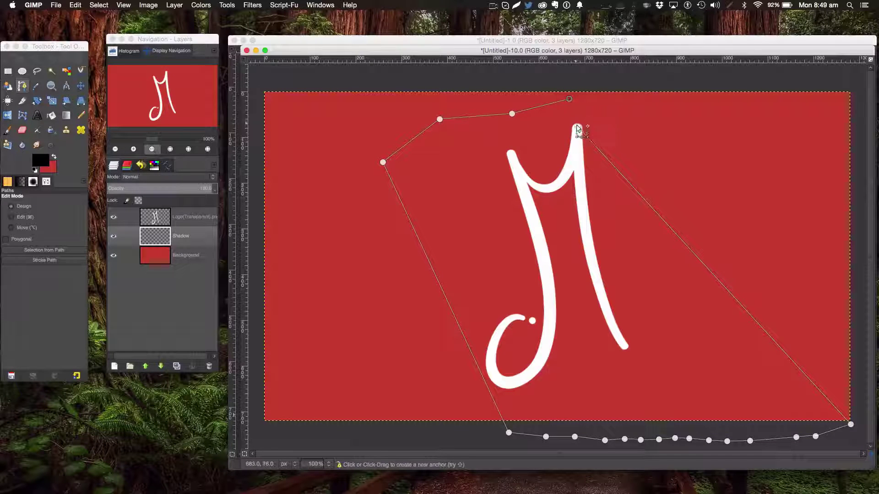
key("super")
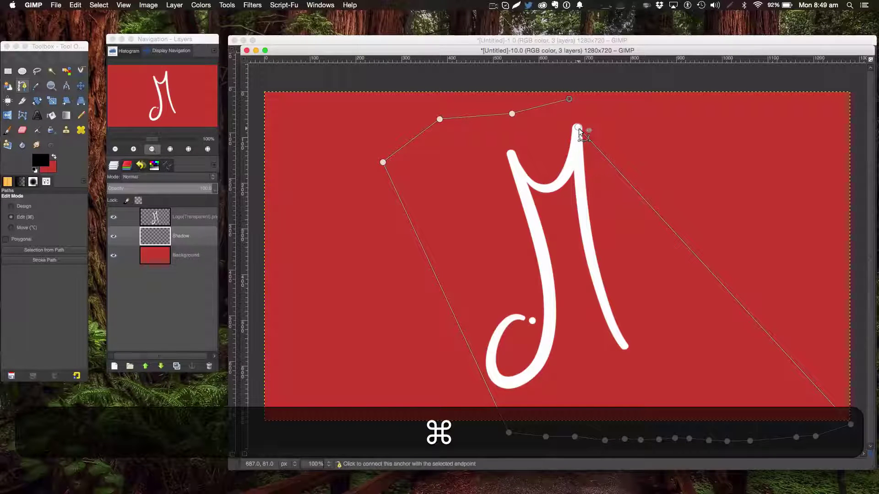
left_click(578, 127, "super")
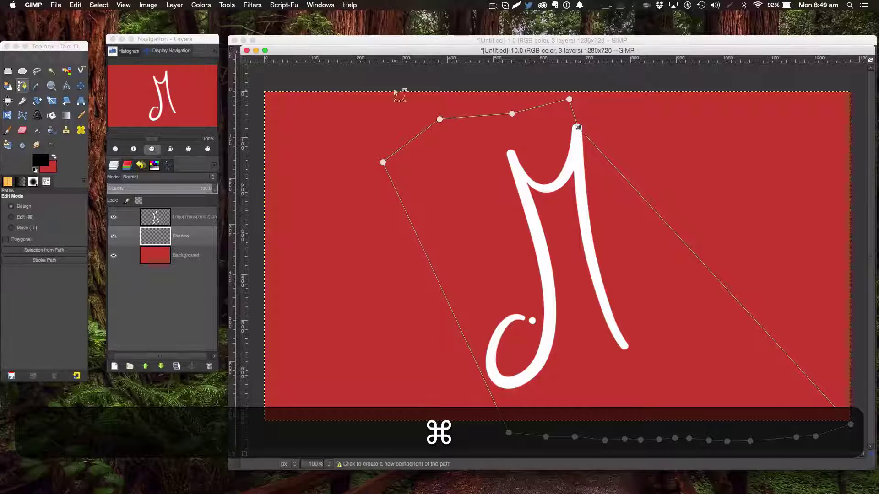
Turn the path into a selection, fill it black on the Shadow layer, then deselect
left_click(49, 250)
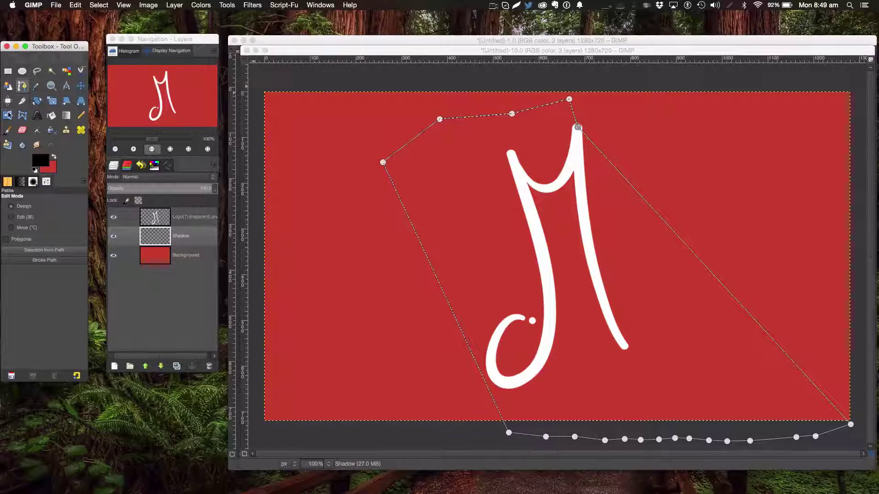
left_click(51, 115)
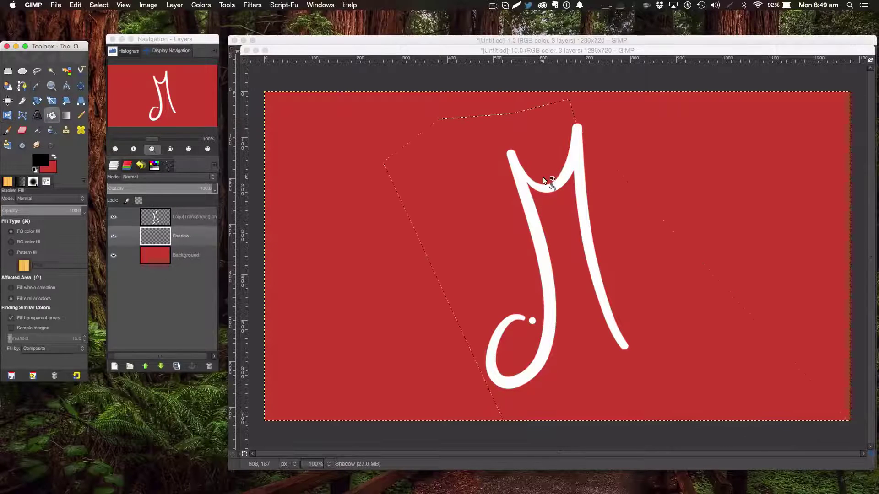
left_click(455, 188)
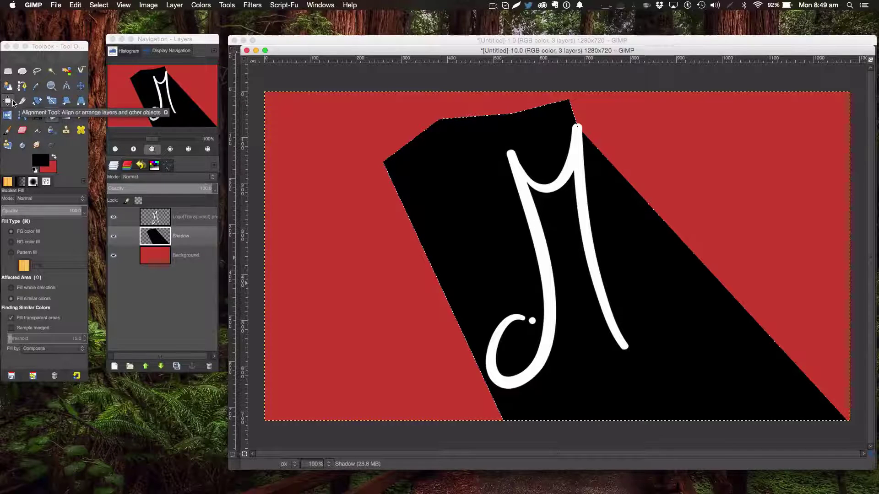
key("super")
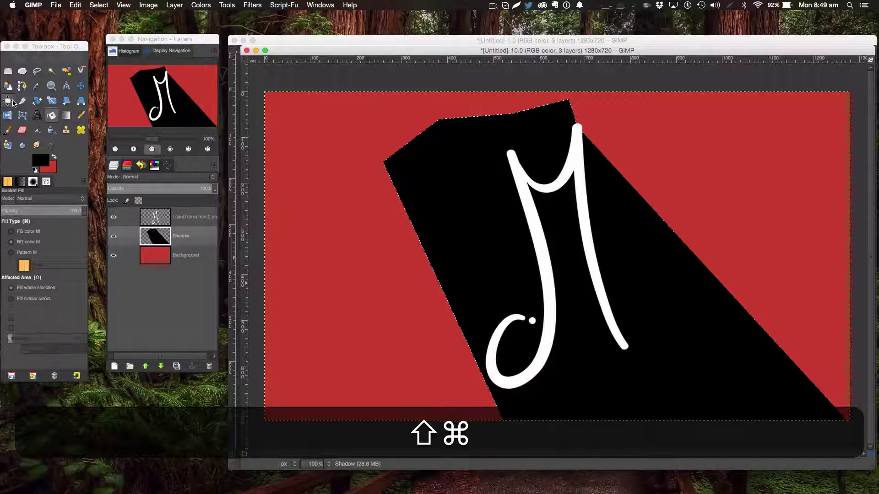
key("shift+super+a")
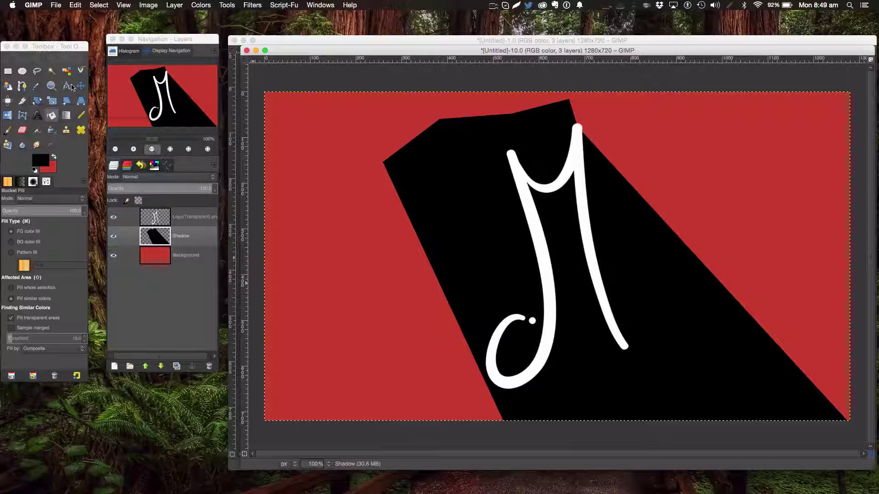
Nudge the Shadow layer a few pixels up and to the right with the arrow keys
left_click(80, 86)
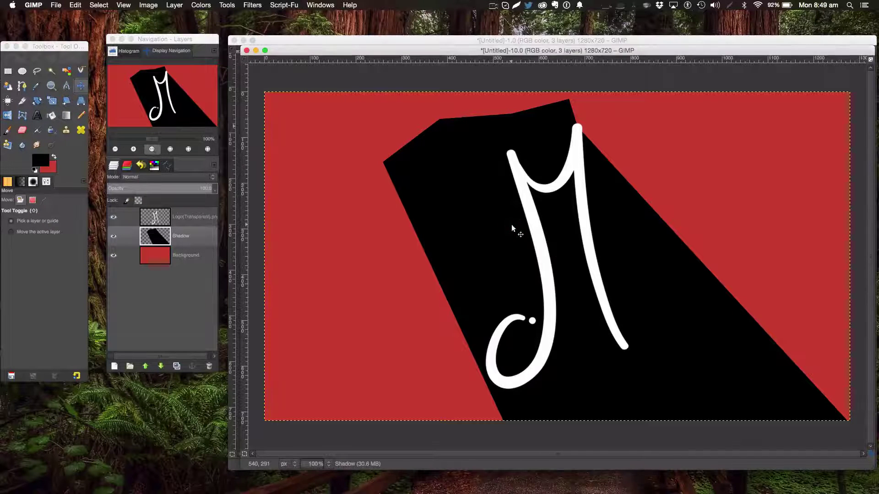
key("Up")
key("Right")
key("Right")
key("Right")
key("Left")
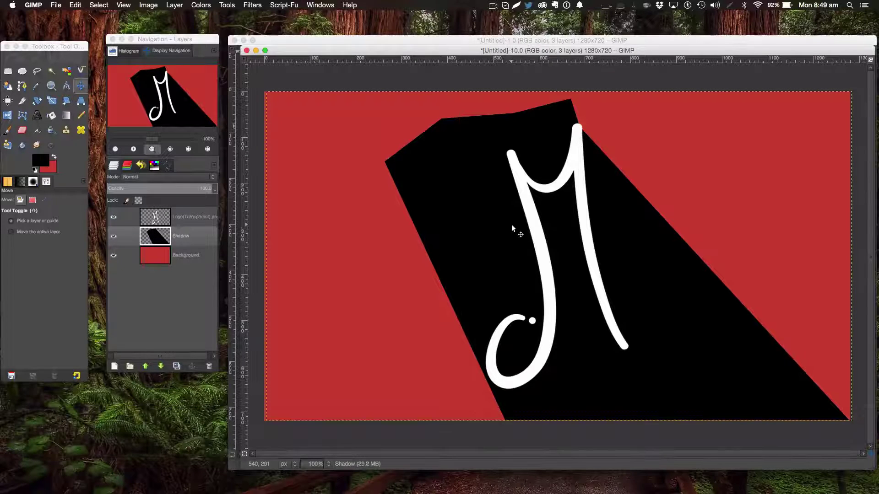
key("Up")
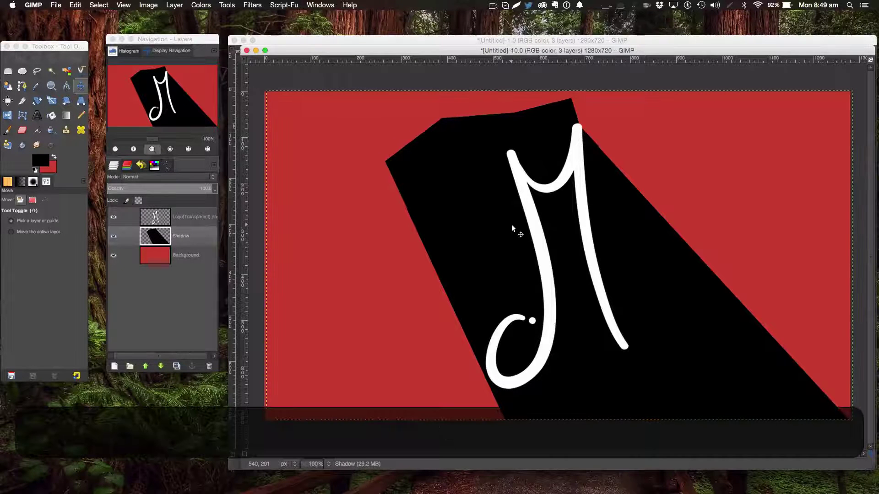
key("Right")
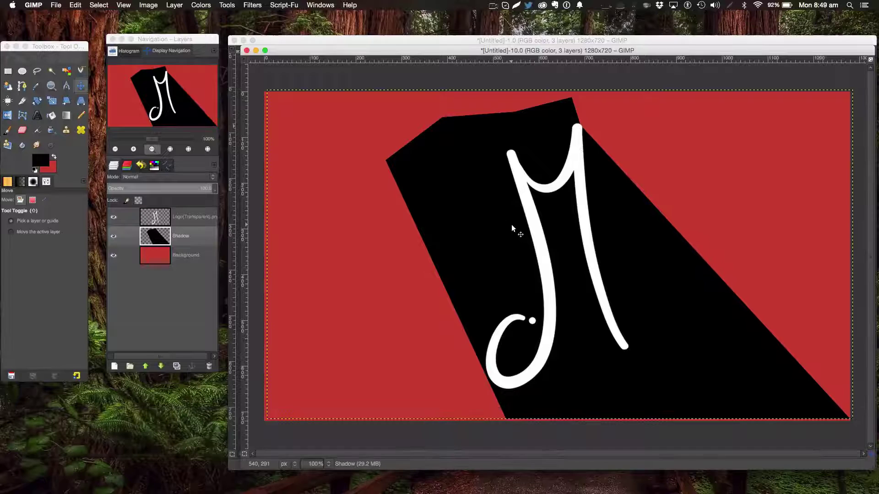
Erase the shadow's upper-left corner and switch the eraser to a Hardness 100 brush
left_click(22, 130)
left_click(388, 169)
mouse_move(388, 154)
left_mouse_down()
mouse_move(385, 205)
mouse_move(388, 188)
mouse_move(433, 221)
mouse_move(412, 142)
mouse_move(390, 248)
mouse_move(417, 133)
mouse_move(415, 144)
mouse_move(486, 95)
mouse_move(502, 104)
mouse_move(426, 115)
mouse_move(422, 152)
mouse_move(465, 101)
mouse_move(442, 189)
mouse_move(463, 135)
mouse_move(410, 267)
mouse_move(434, 215)
mouse_move(440, 277)
mouse_move(457, 246)
mouse_move(461, 265)
mouse_move(475, 228)
mouse_move(484, 148)
mouse_move(487, 164)
mouse_move(500, 136)
mouse_move(558, 104)
mouse_move(530, 154)
mouse_move(545, 166)
mouse_move(548, 118)
left_mouse_up()
left_click(8, 225)
left_click(59, 271)
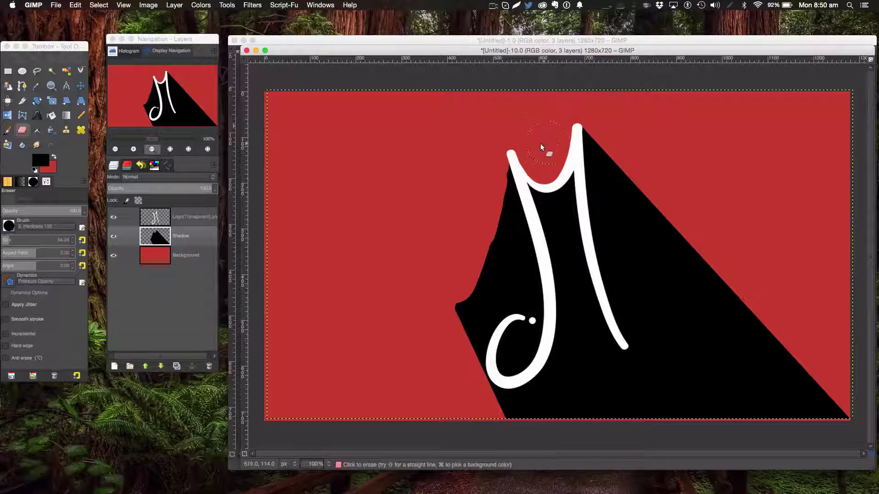
Trim the shadow's left edge along the M and its lower curl, undoing a stray stroke
left_click_drag(511, 164, 502, 172)
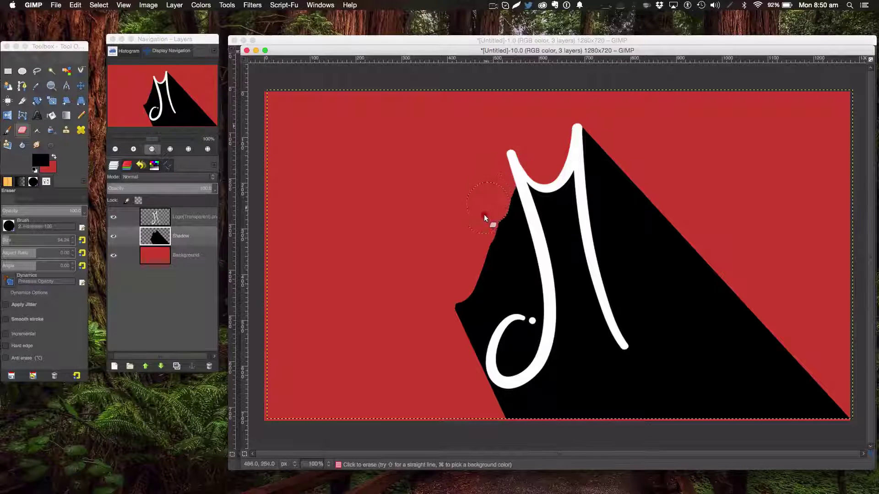
left_click_drag(485, 218, 445, 327)
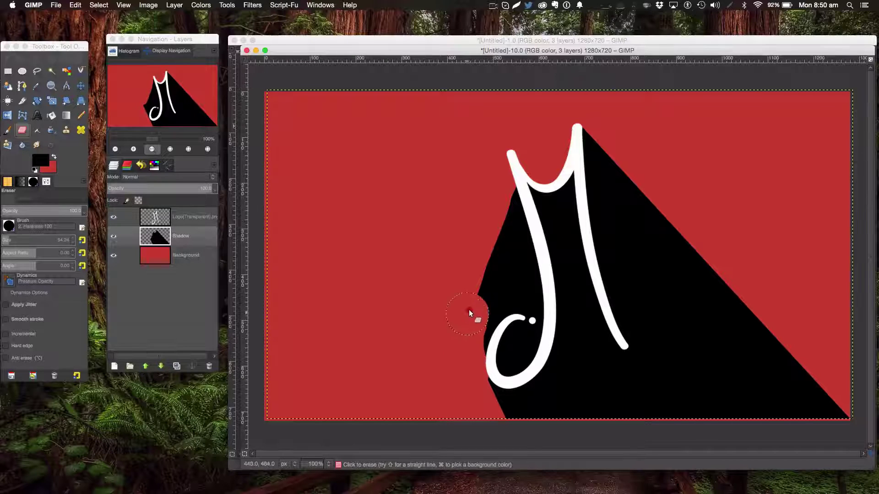
left_click_drag(468, 310, 492, 237)
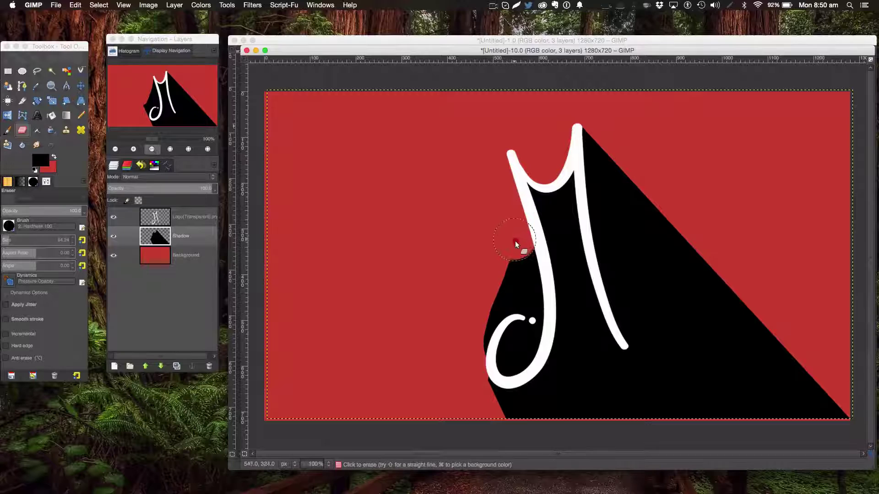
left_click_drag(515, 244, 514, 284)
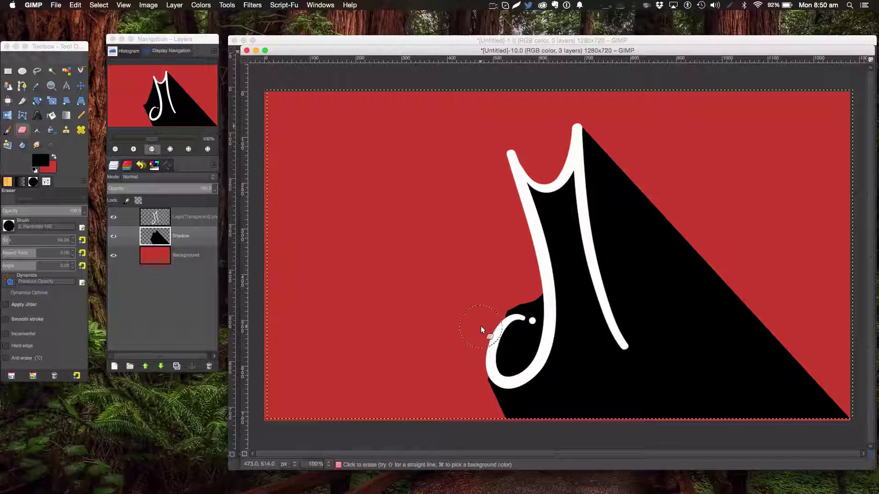
key("super")
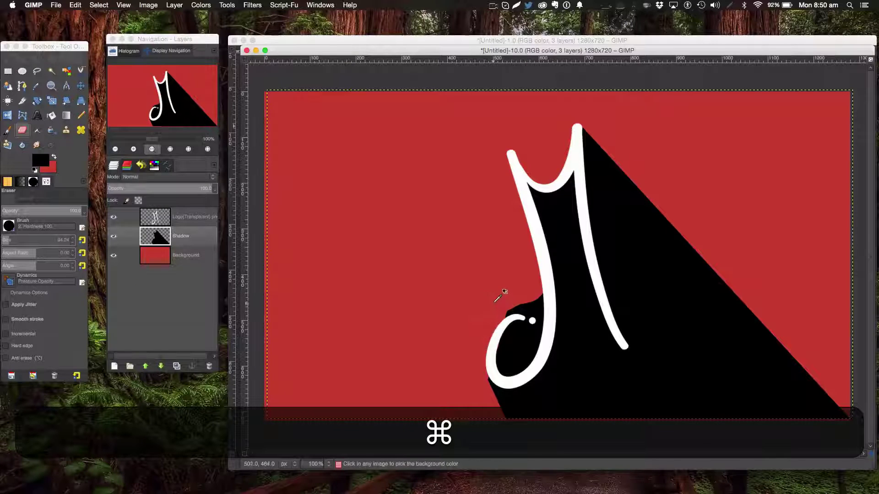
key("super+z")
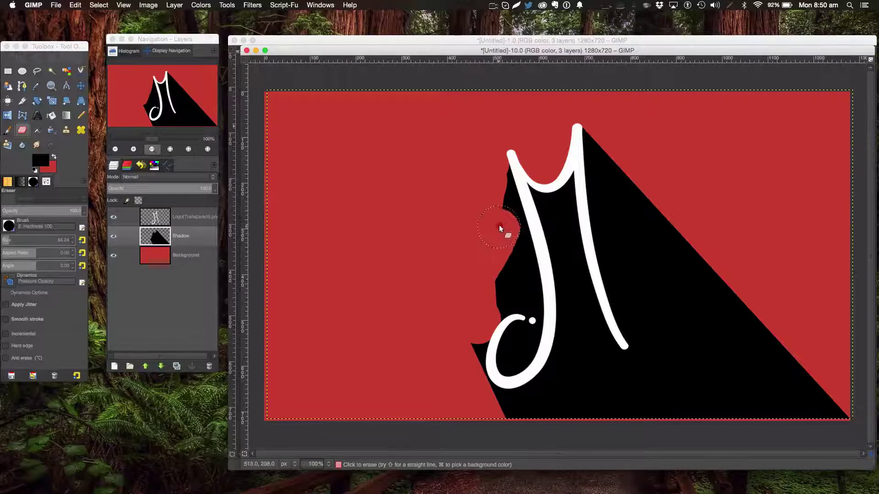
left_click_drag(499, 224, 499, 235)
left_click_drag(504, 278, 498, 300)
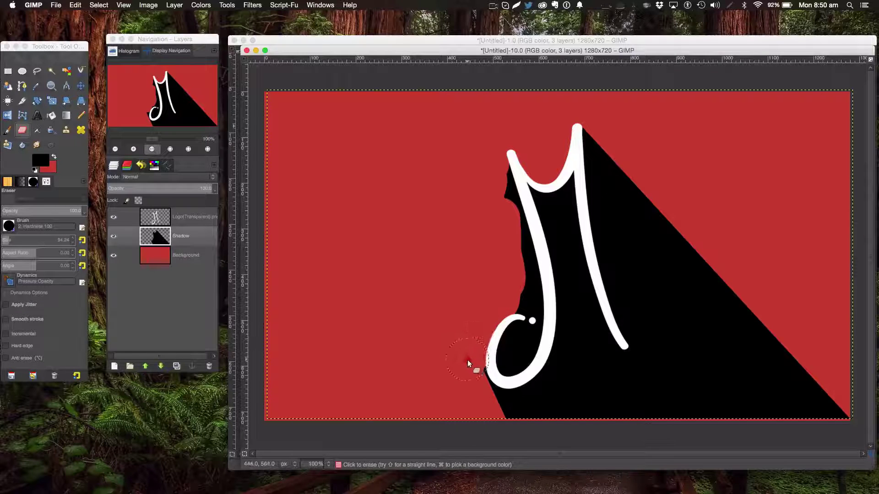
mouse_move(470, 357)
left_mouse_down()
mouse_move(477, 319)
mouse_move(506, 327)
mouse_move(502, 348)
mouse_move(491, 357)
mouse_move(514, 284)
left_mouse_up()
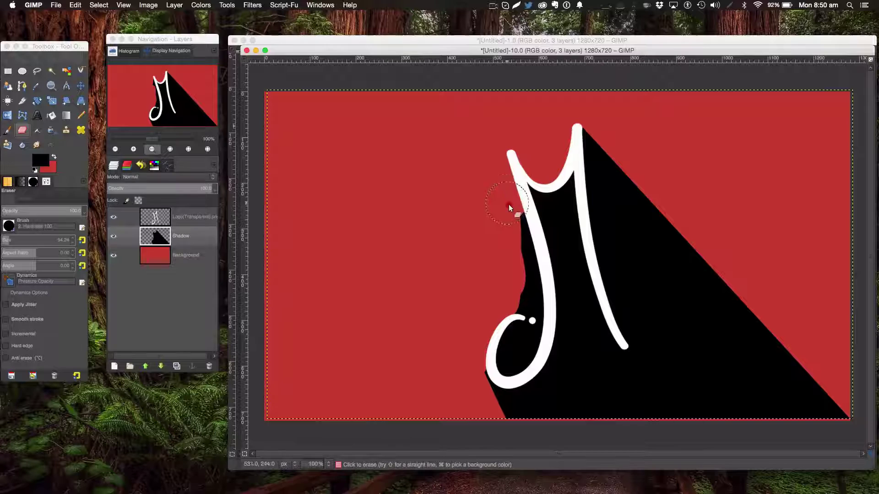
left_click_drag(508, 206, 517, 233)
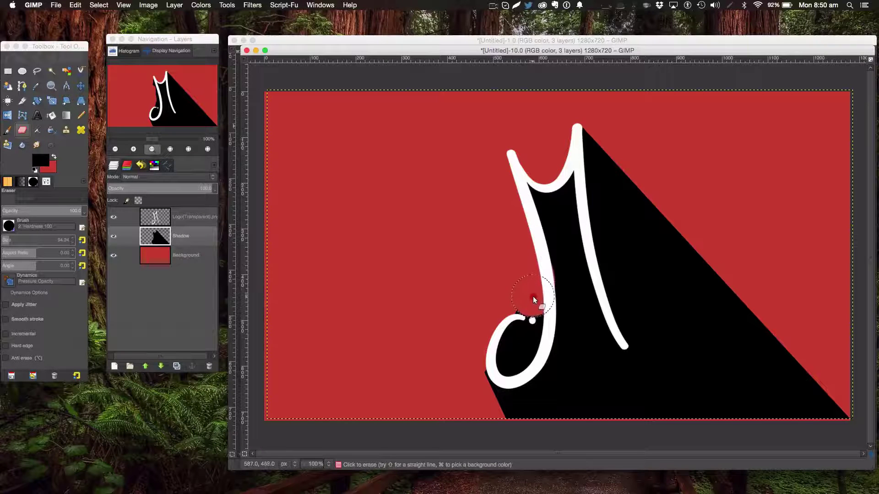
left_click_drag(534, 298, 521, 294)
Shrink the eraser to 87.60 and straighten the shadow's lower-left edge
left_click(8, 239)
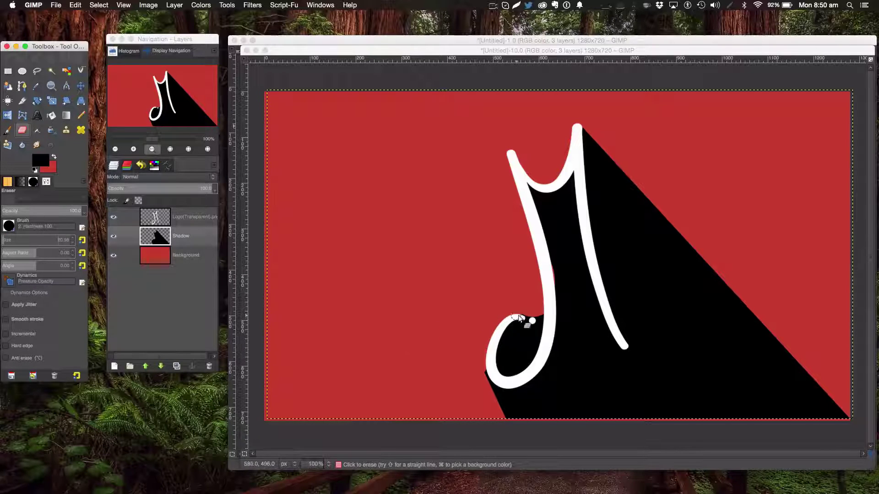
left_click_drag(520, 314, 547, 319)
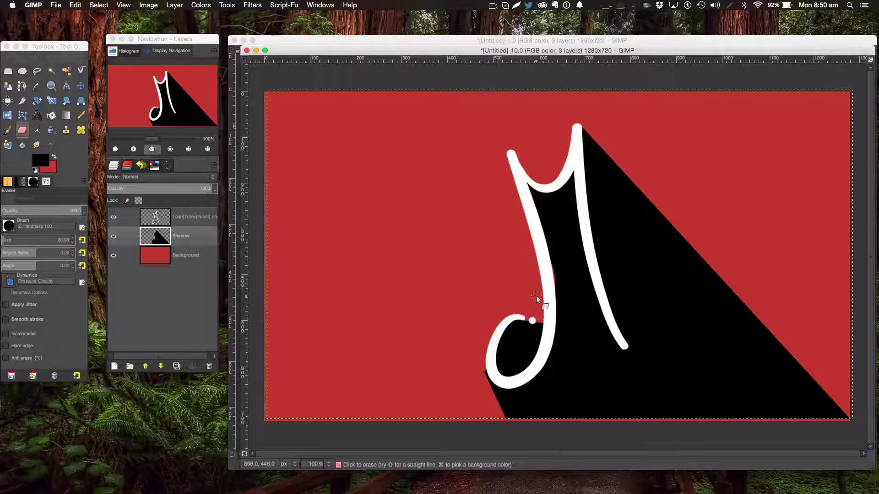
key("super+z")
key("super+z")
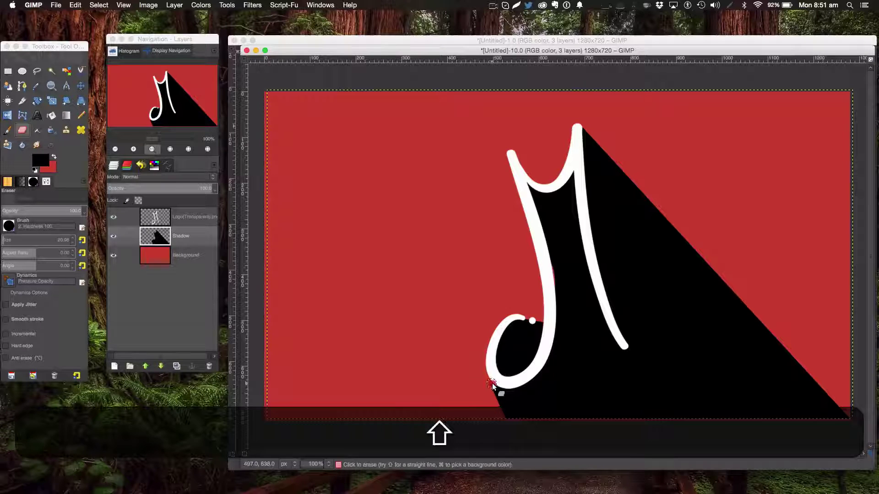
key("shift+super+z")
left_click(495, 385, "super")
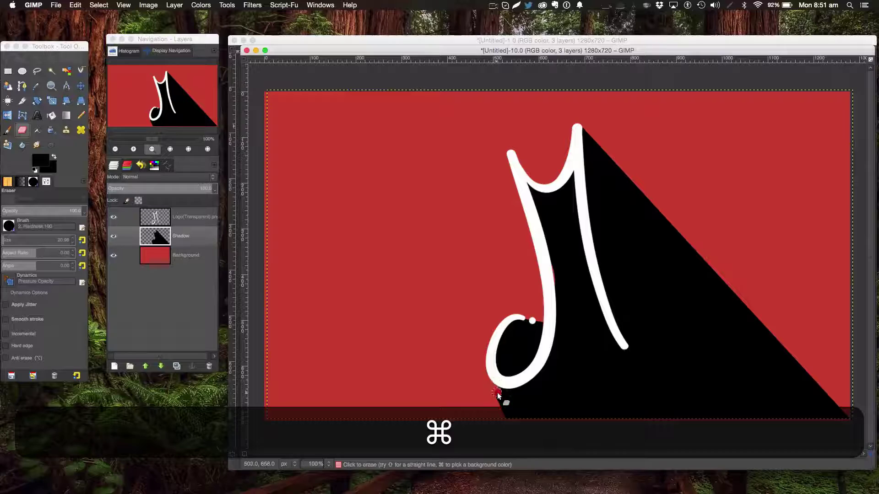
key("super+z")
key("ctrl")
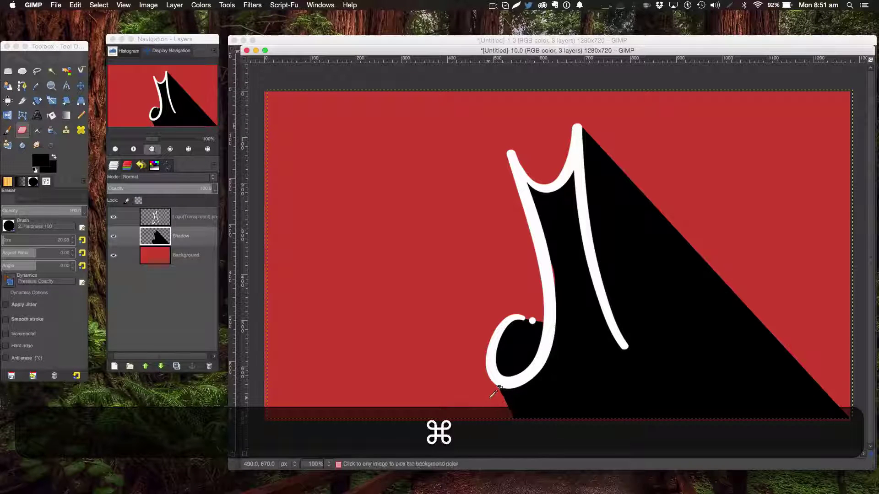
key("super+z")
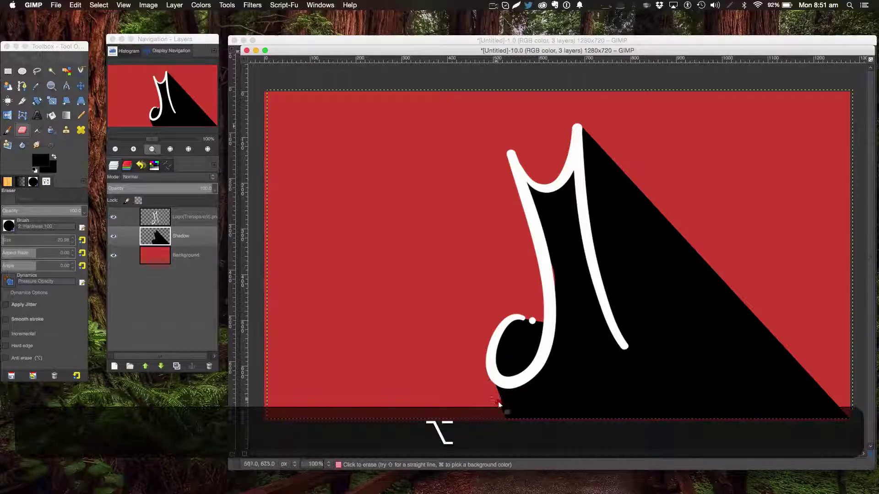
key("alt+super+z")
key("shift+super+z")
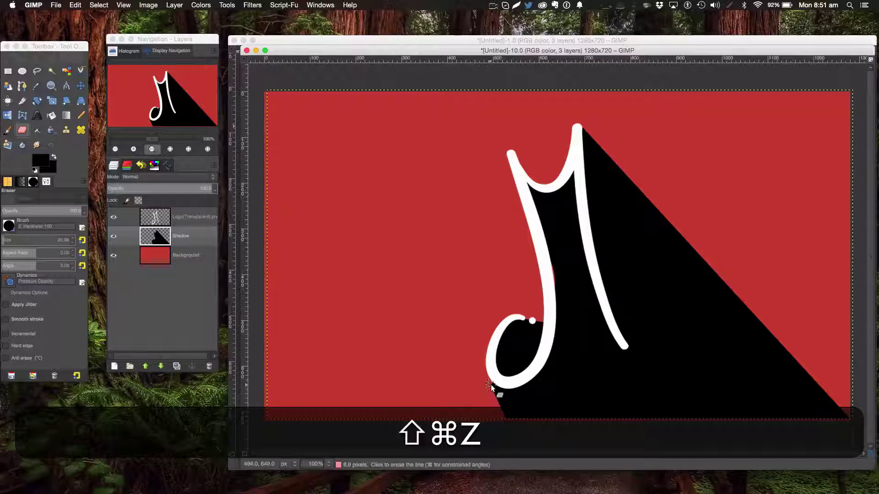
left_click(507, 419)
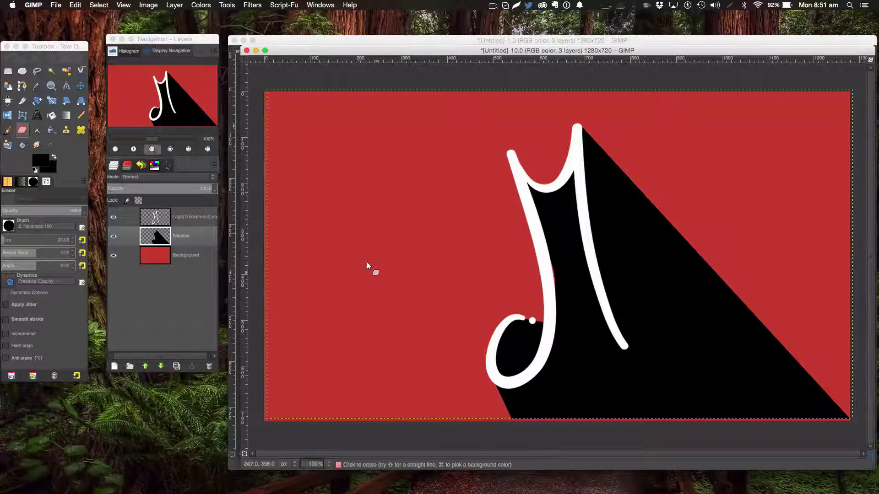
With the Move tool, nudge the Logo(Transparent).png layer down twice
left_click(167, 217)
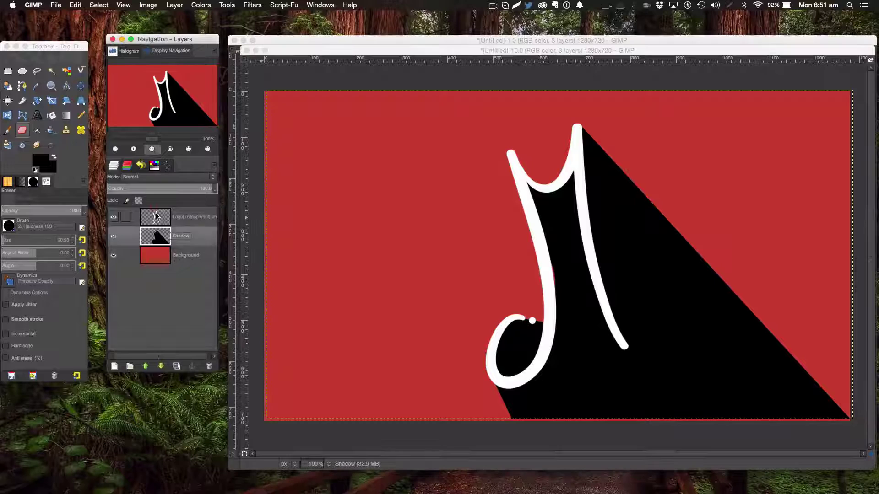
left_click(81, 86)
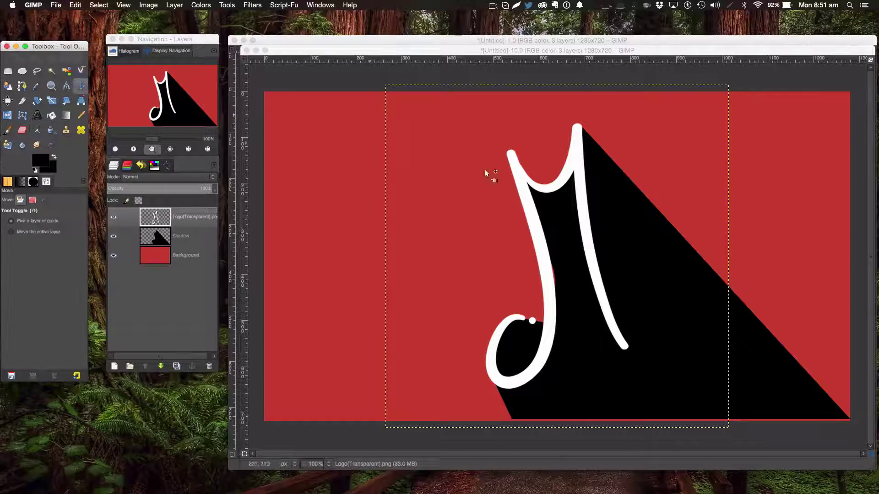
left_click(559, 200)
key("Down")
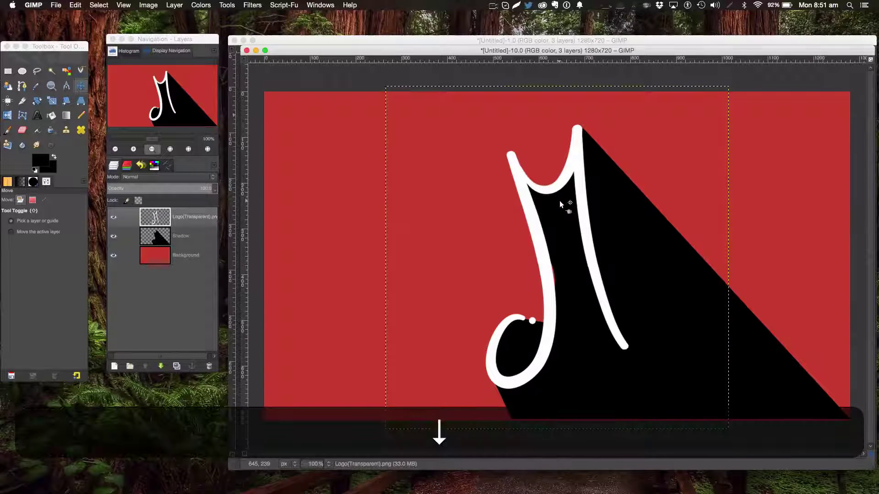
key("Down")
key("Down")
key("Down")
key("Down")
key("Down")
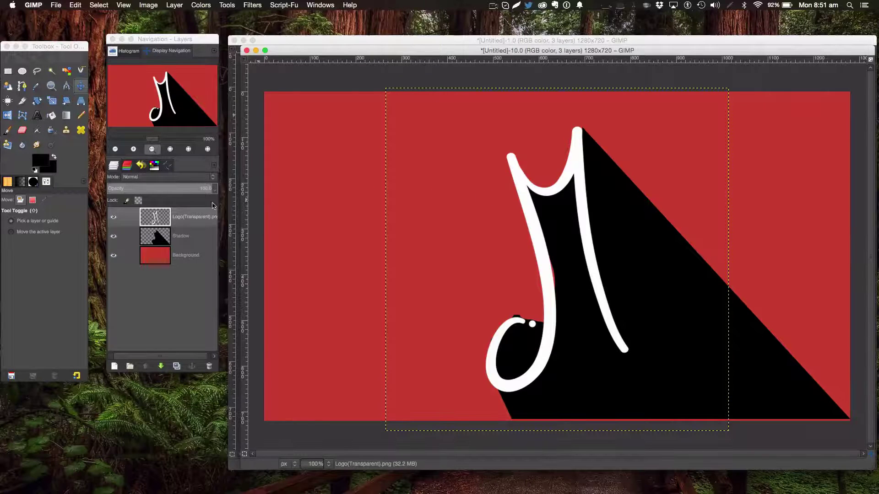
Nudge the Shadow layer down three times to follow the logo
left_click(154, 238)
key("Down")
key("Down")
key("Down")
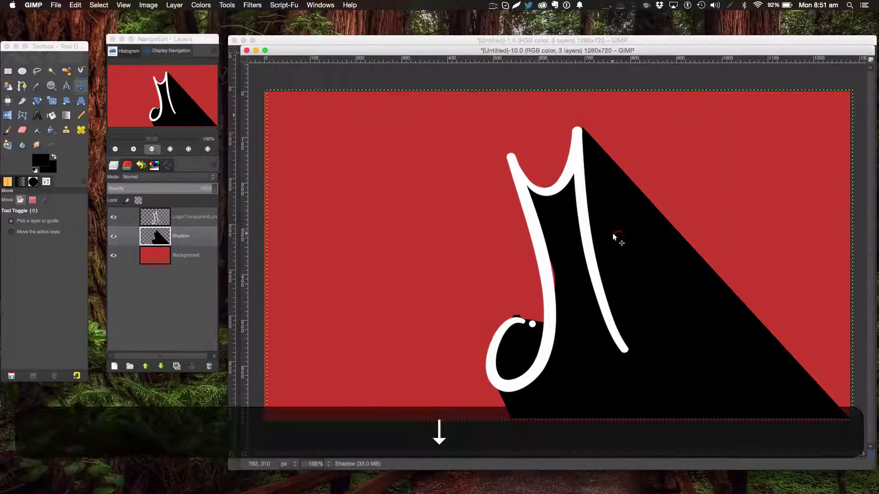
key("Down")
key("Down")
key("Down")
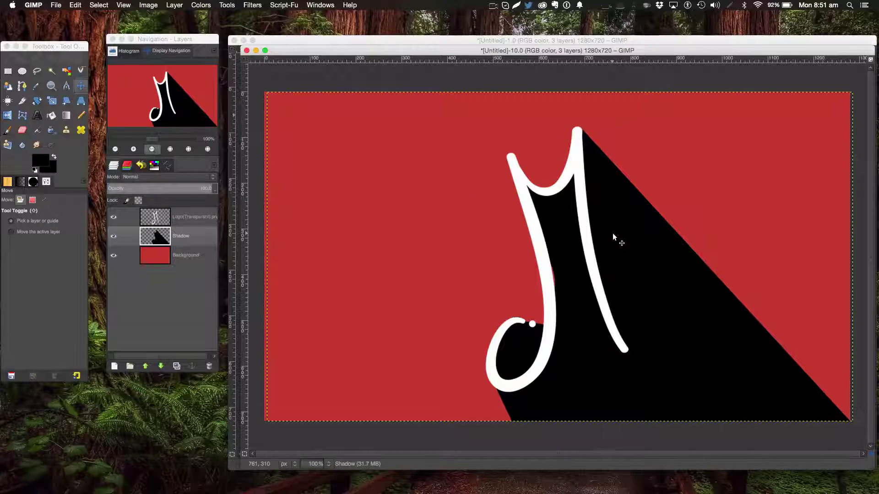
key("Down")
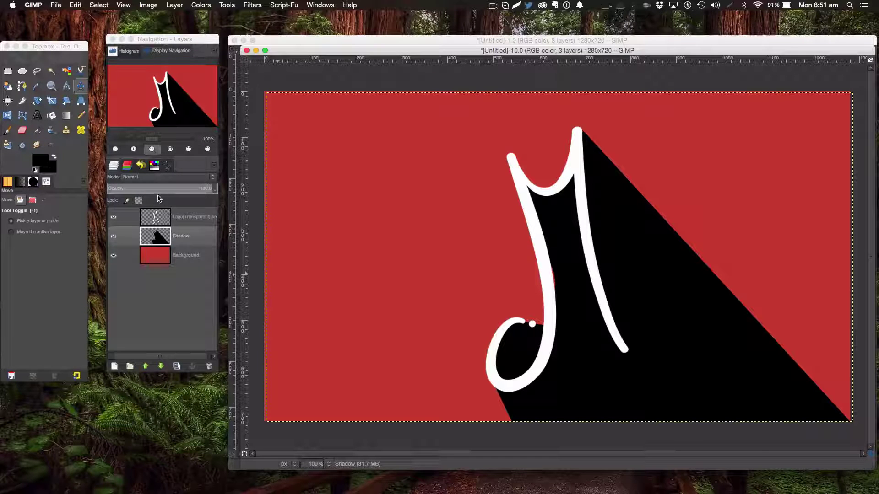
Leave the Shadow layer at full opacity after testing, select the Paintbrush, and reset default black/white colours
left_click_drag(159, 188, 123, 188)
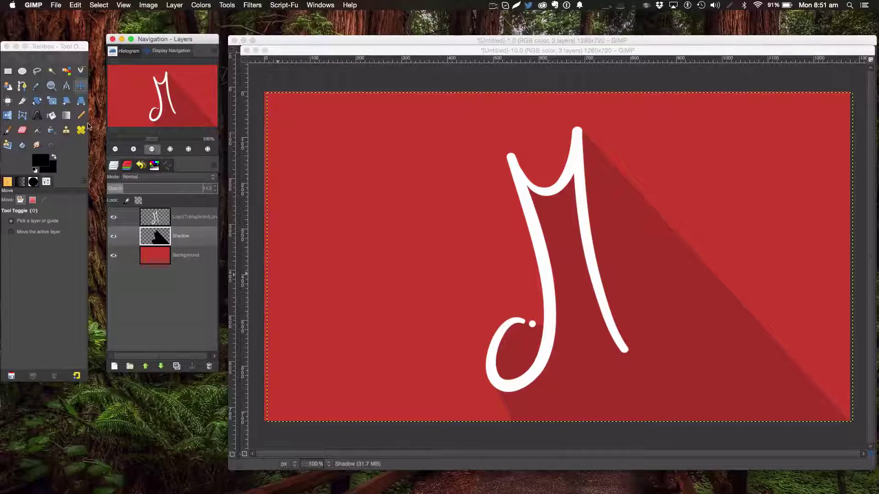
left_click_drag(157, 188, 257, 186)
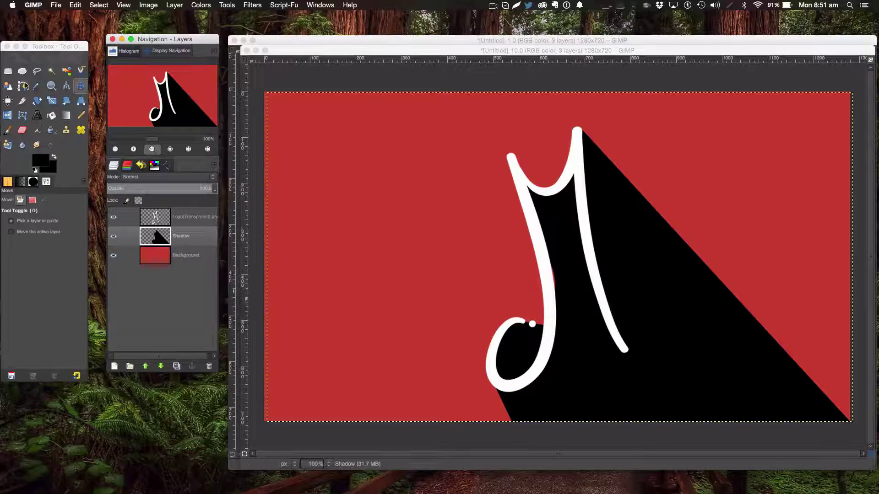
left_click(8, 131)
left_click(36, 170)
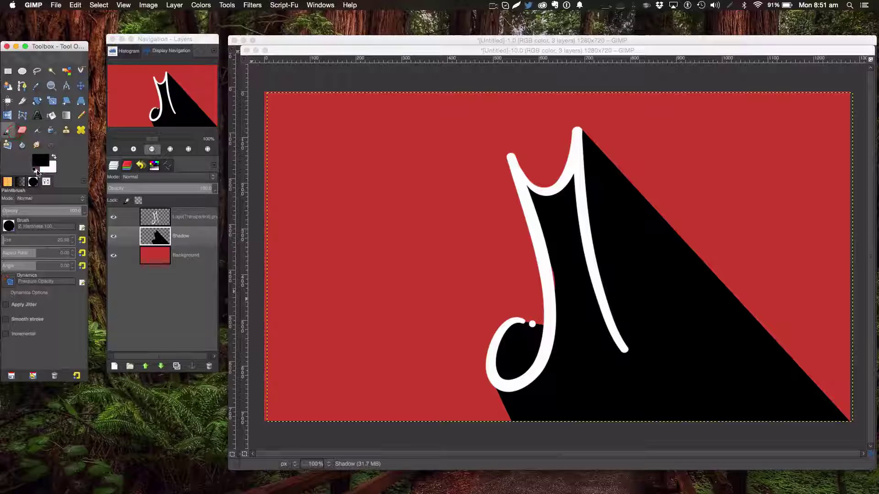
left_click(548, 270)
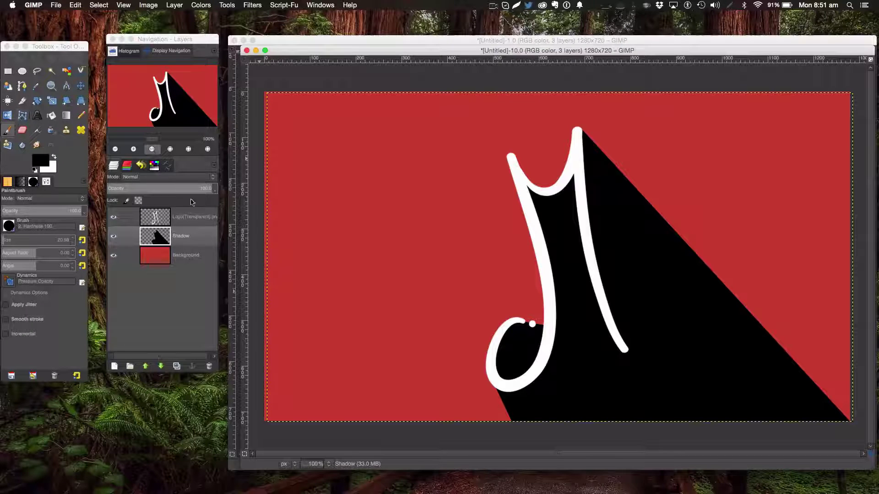
Set the Shadow layer's mode to Overlay and lower its opacity
left_click(176, 177)
left_click(169, 259)
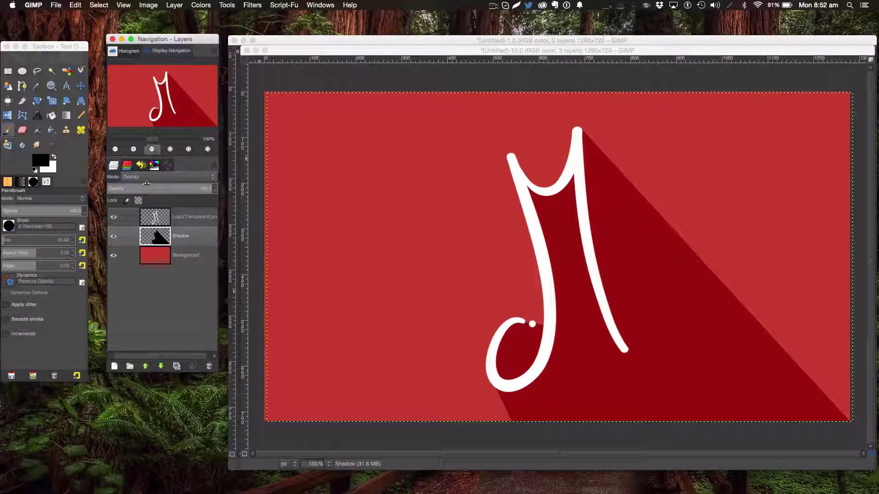
mouse_move(145, 185)
left_mouse_down()
mouse_move(131, 185)
mouse_move(154, 184)
left_mouse_up()
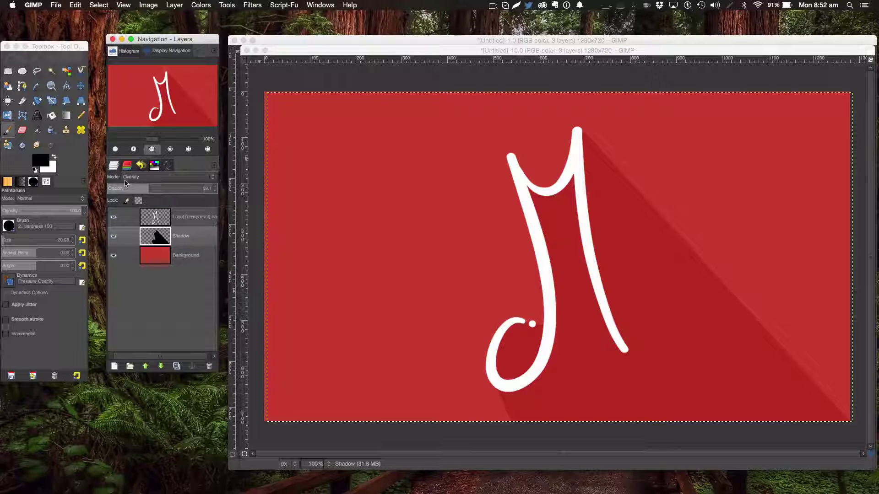
Add a white, fully opaque layer mask to the Shadow layer
left_click(178, 5)
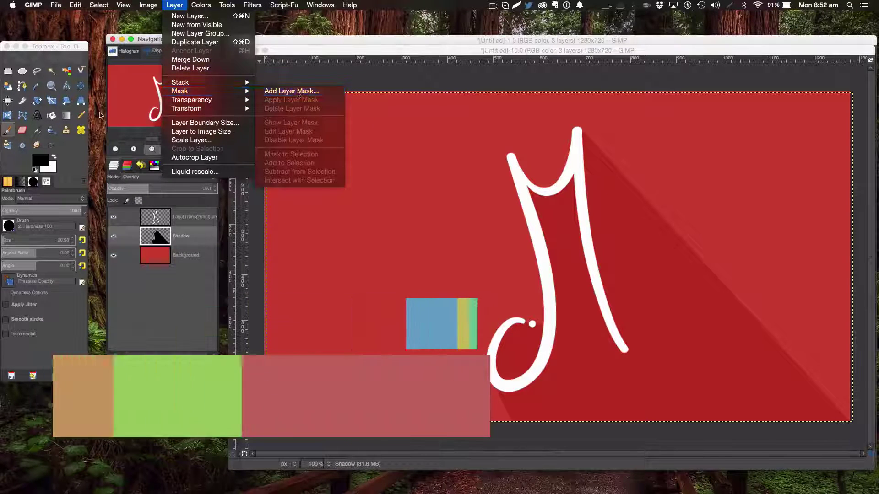
left_click(293, 89)
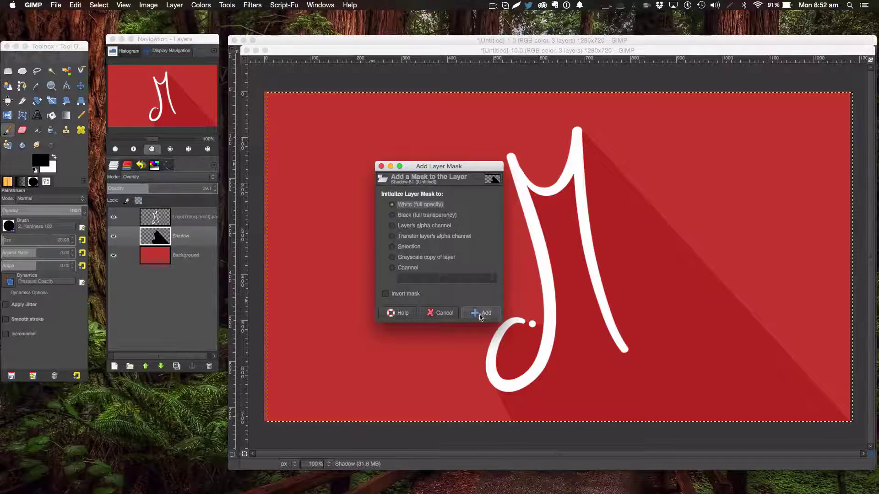
left_click(480, 313)
Try several Blend-tool gradient fades on the shadow mask from the lower right, undoing each
left_click(67, 115)
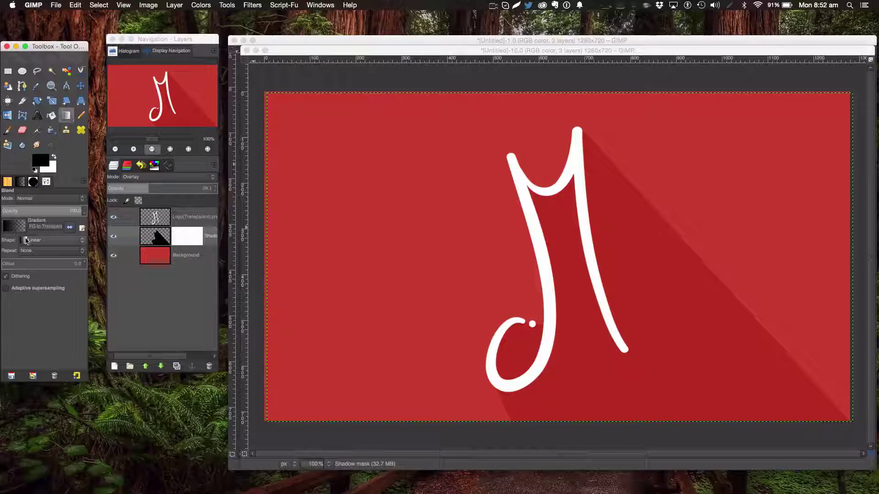
left_click(14, 226)
left_click(17, 230)
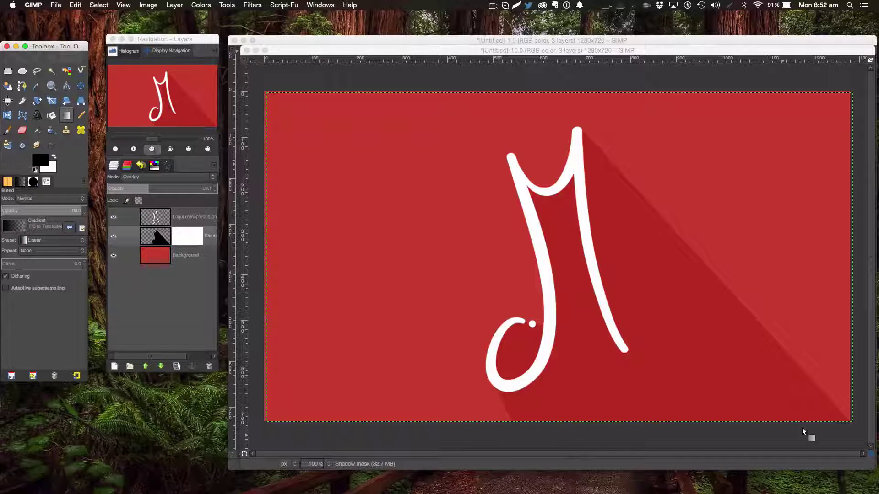
left_click(789, 432)
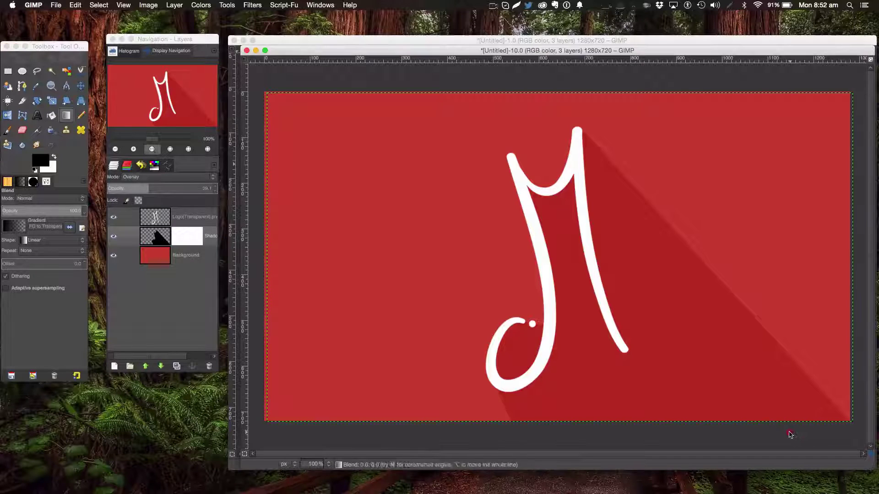
left_click_drag(789, 433, 646, 292)
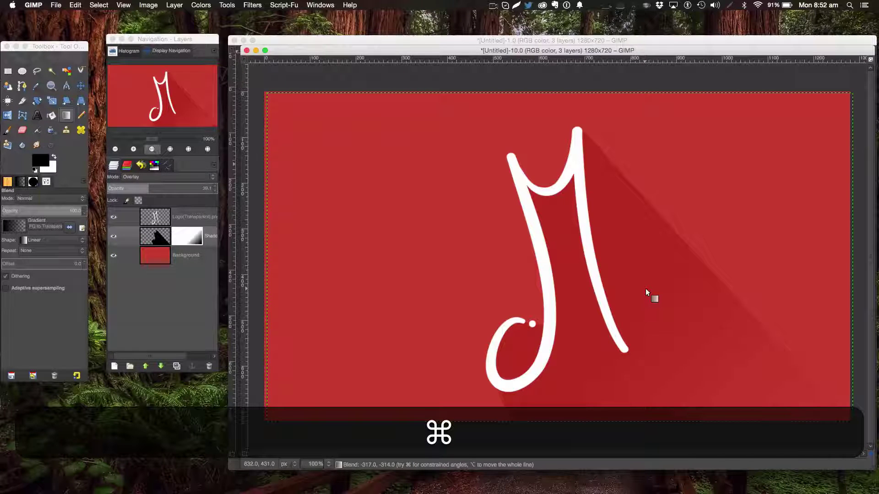
key("super+z")
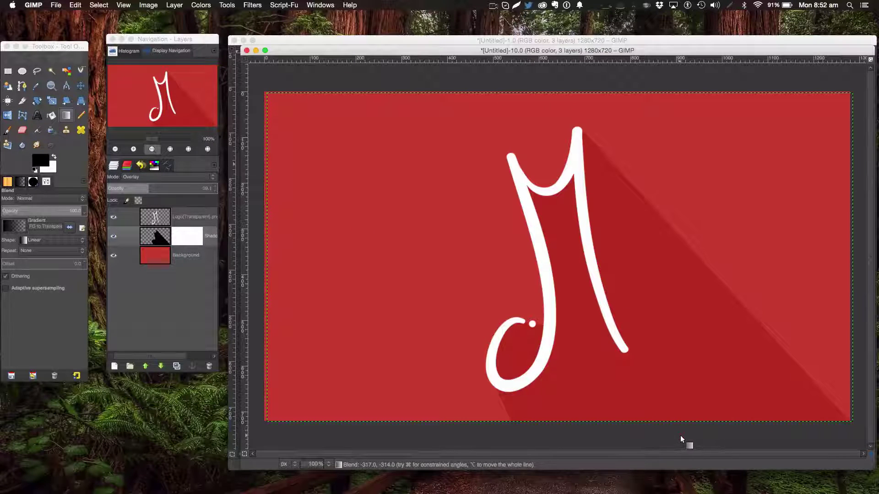
left_click_drag(680, 438, 617, 360)
key("shift")
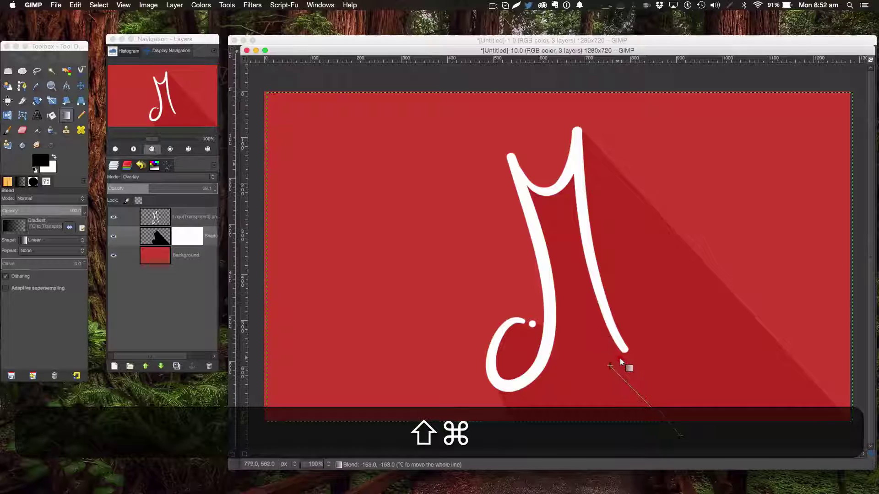
left_click_drag(620, 358, 614, 355)
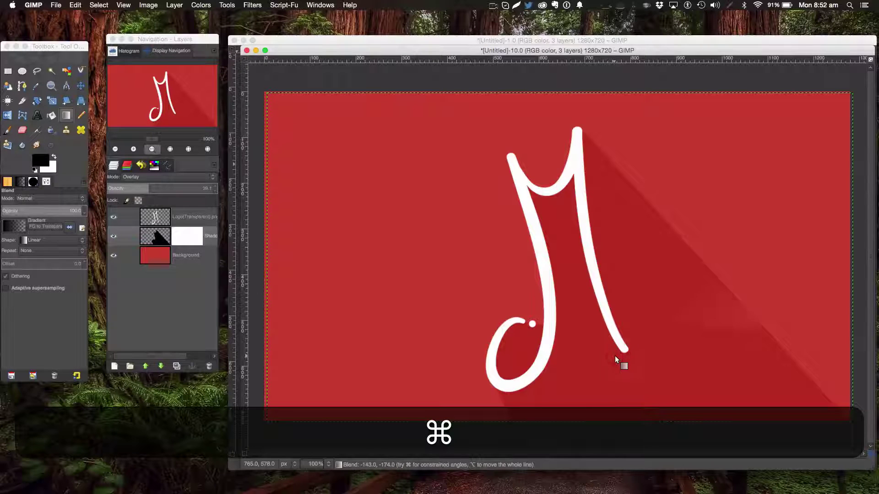
key("super+z")
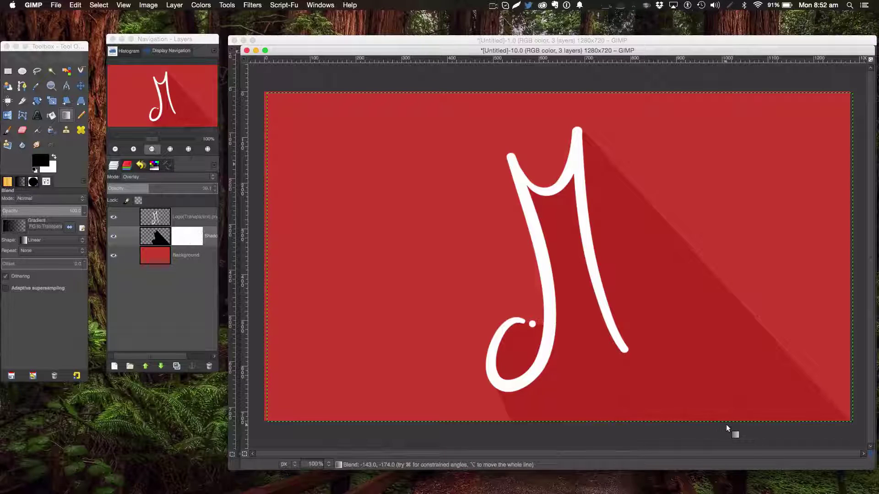
left_click_drag(727, 427, 677, 392)
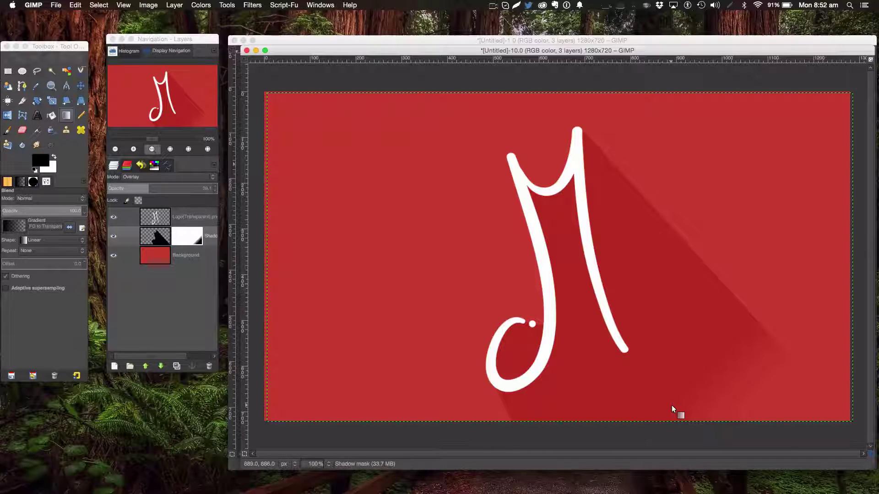
key("super+z")
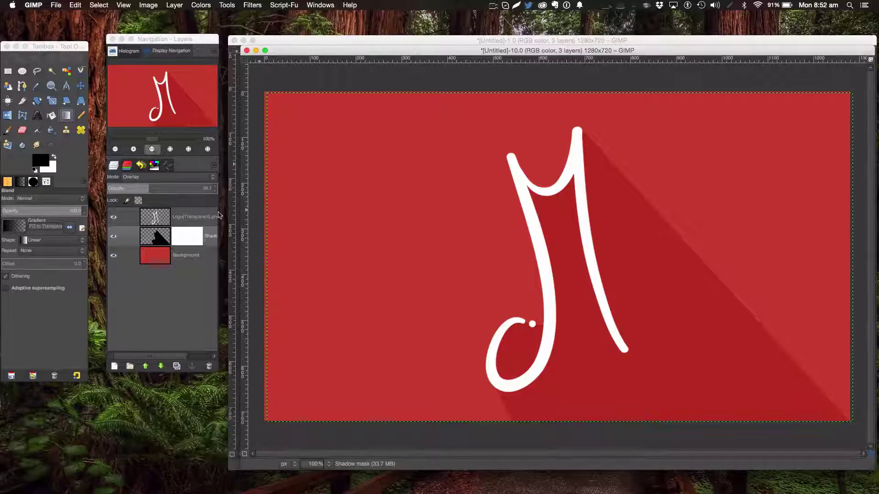
Delete the Shadow layer's mask after undoing an accidental layer deletion, then shift the image window slightly
right_click(202, 236)
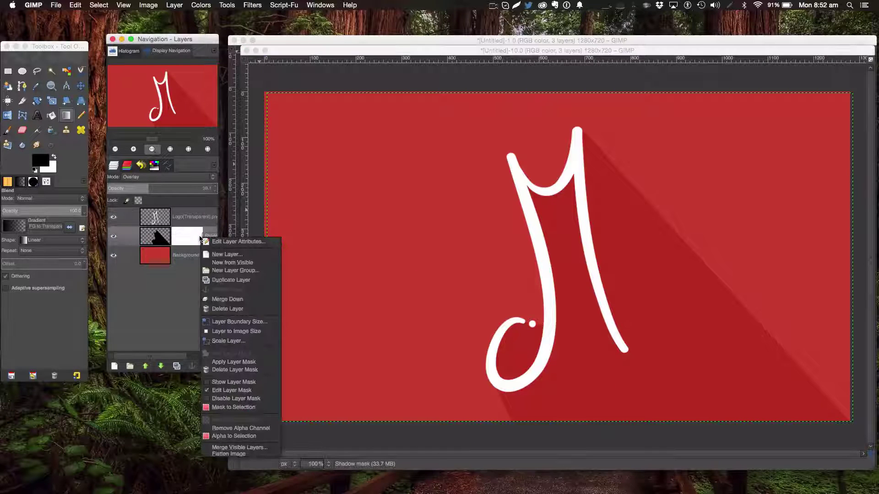
left_click(243, 309)
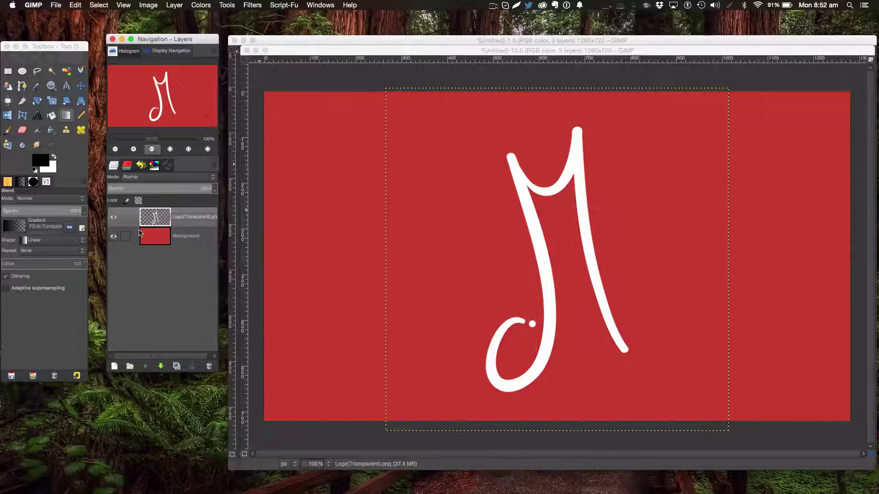
key("super+z")
right_click(175, 244)
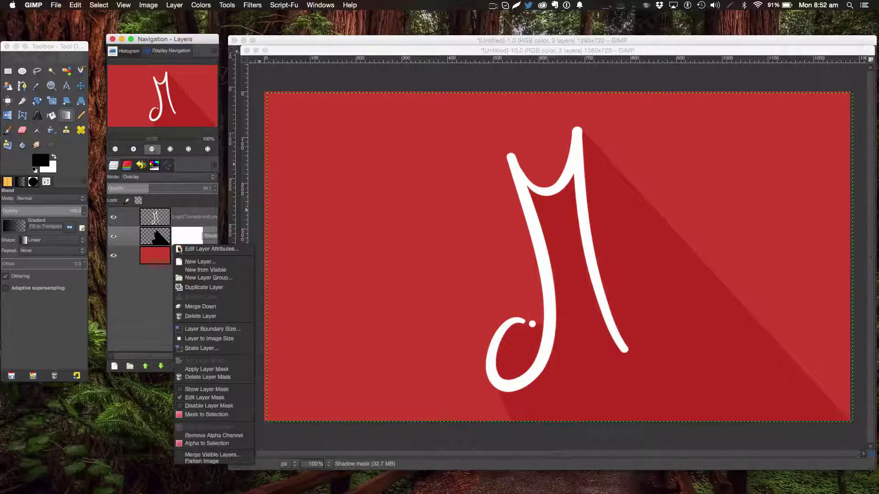
left_click(207, 377)
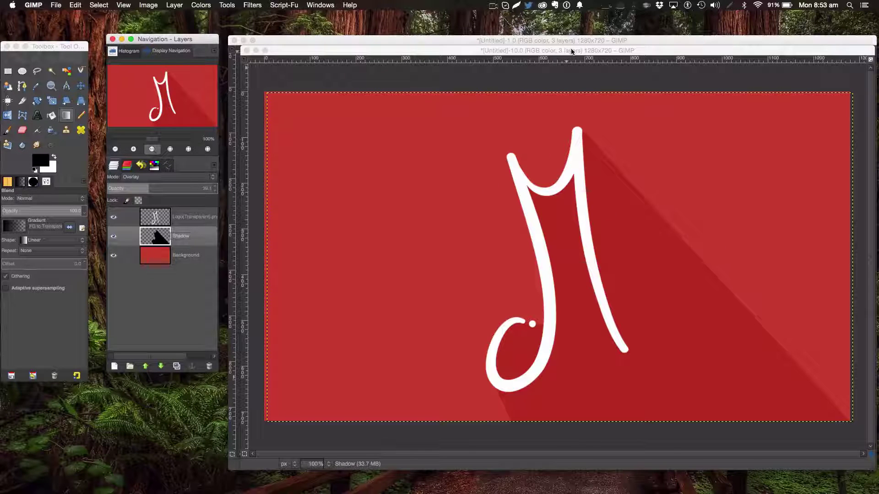
left_click(495, 51)
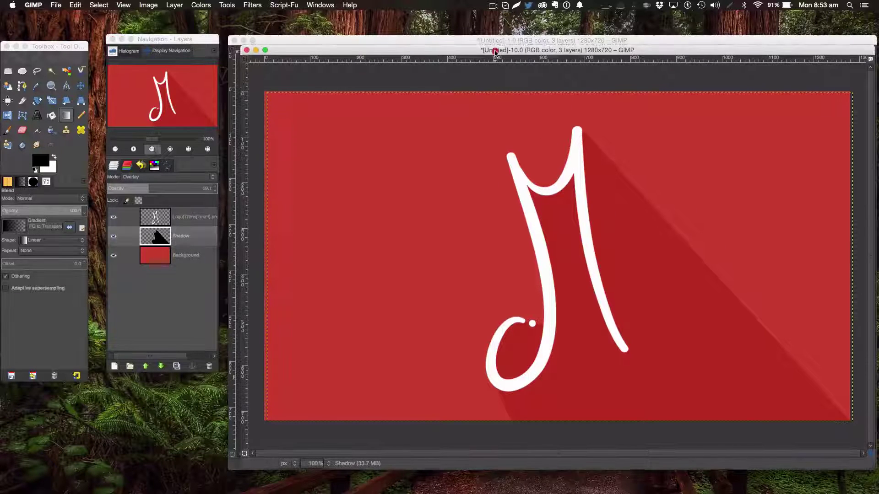
left_click_drag(495, 51, 483, 41)
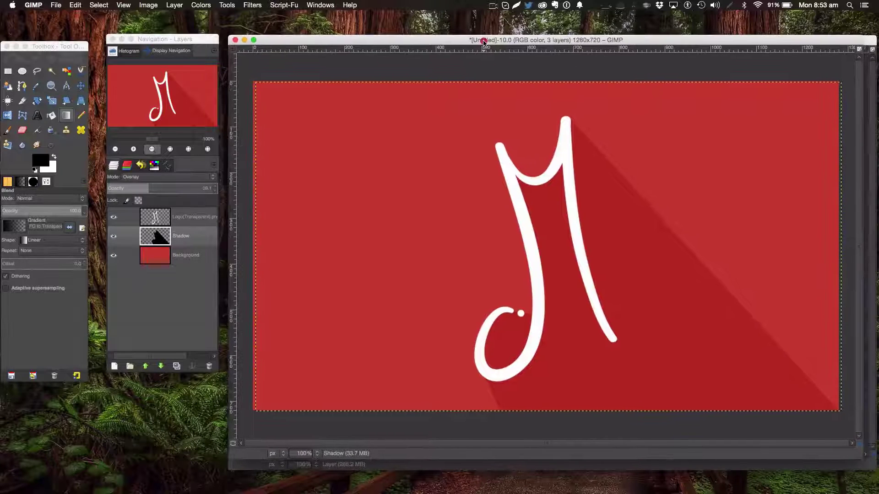